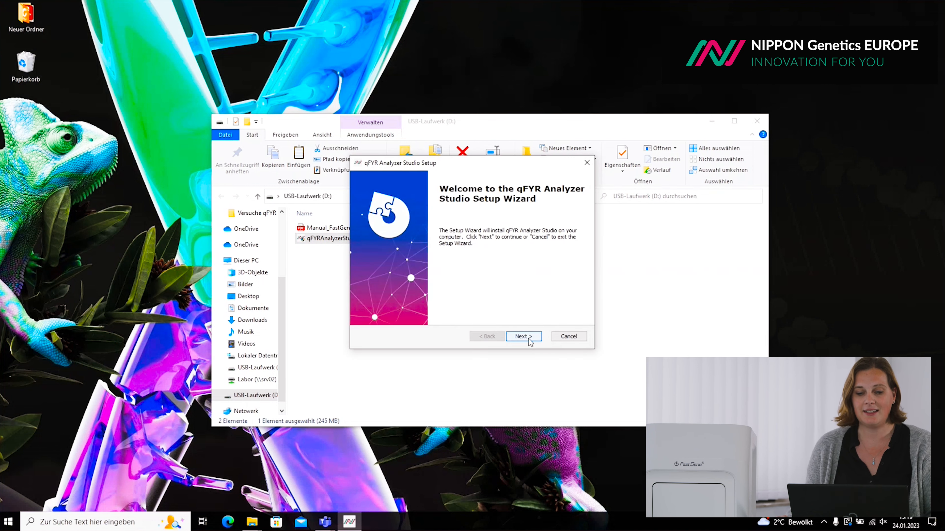
# - Install qFYR Analyzer Studio into the default Program Files folder through the setup wizard
pyautogui.click(529, 339)
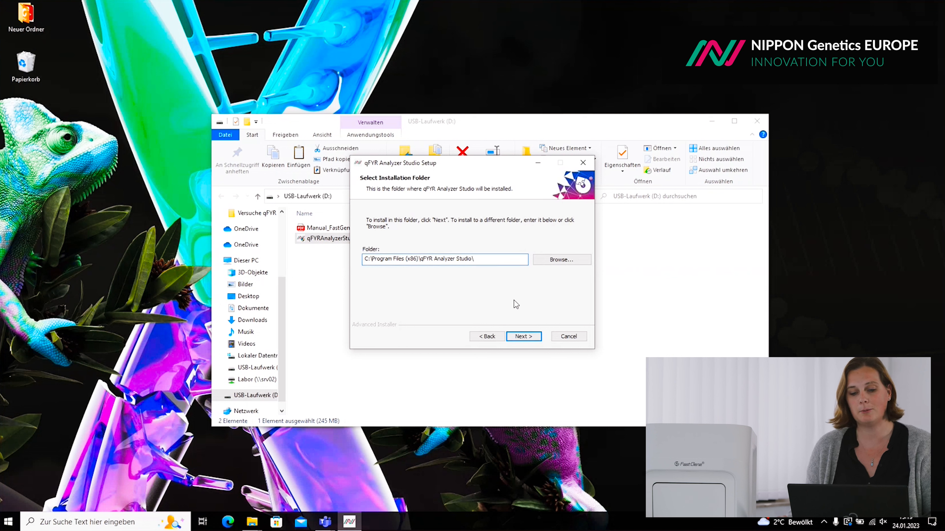
pyautogui.click(527, 339)
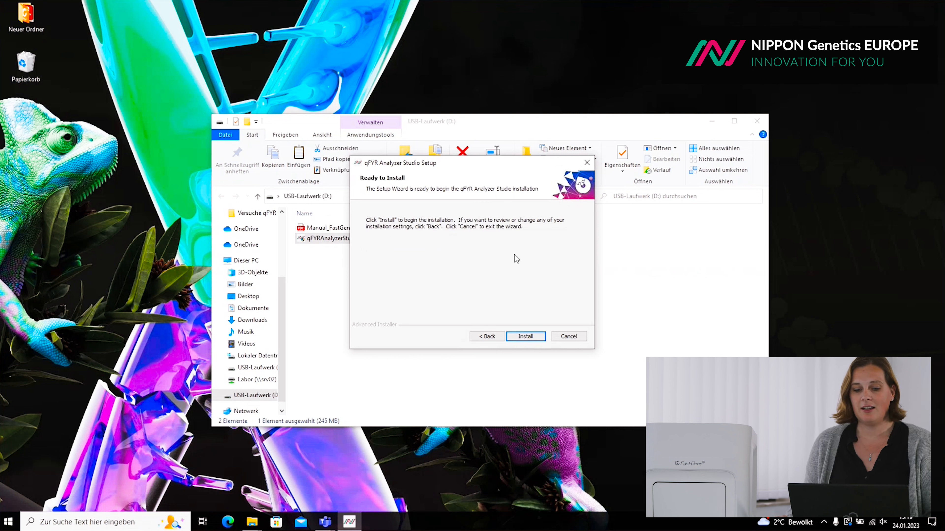
pyautogui.click(532, 338)
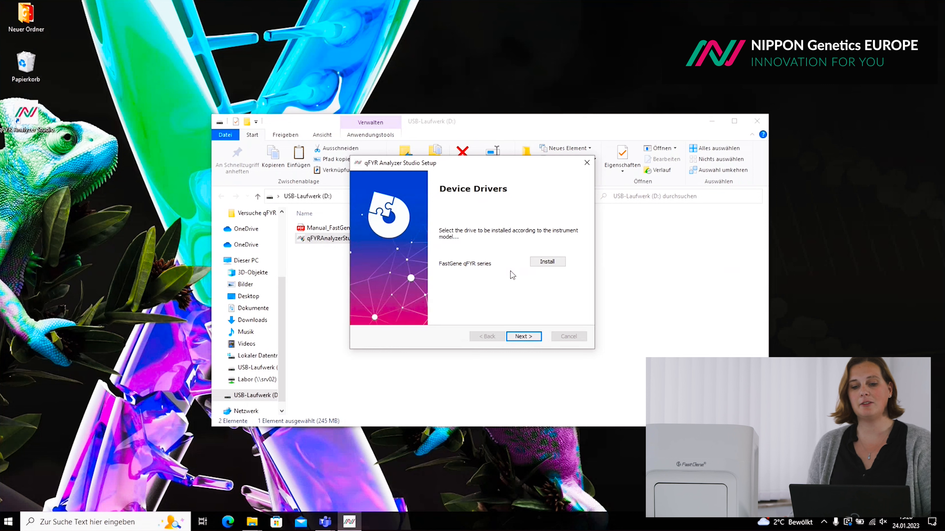
# - Install the CH340 USB-SERIAL driver for FastGene qFYR series, then finish the setup wizard
pyautogui.click(554, 265)
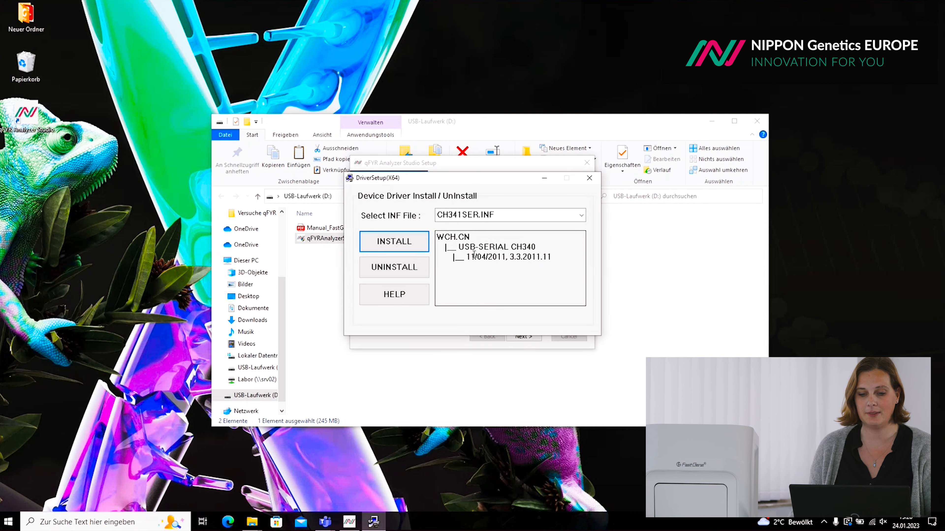
pyautogui.click(394, 244)
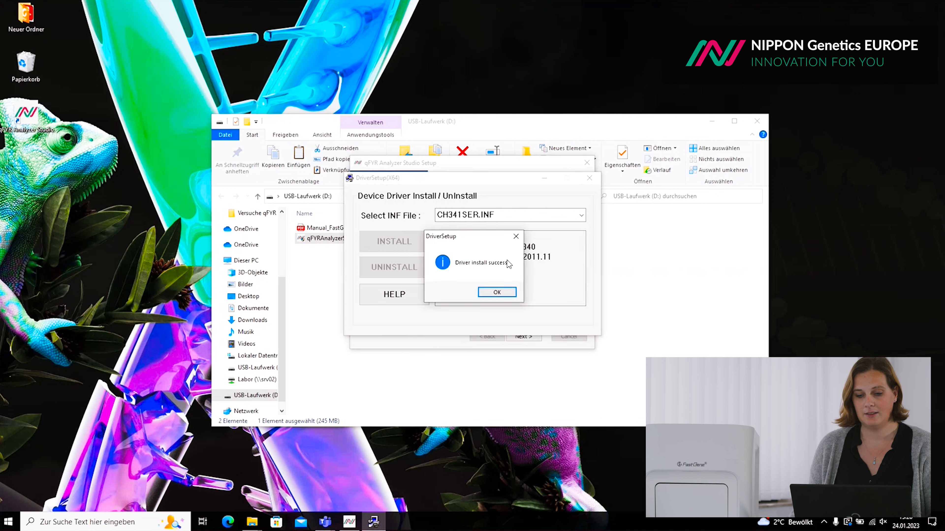
pyautogui.click(497, 293)
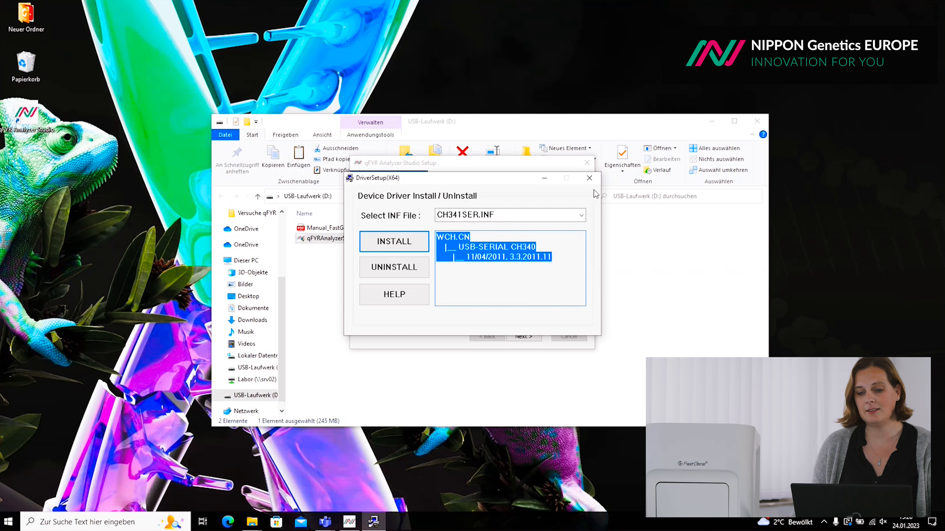
pyautogui.click(592, 178)
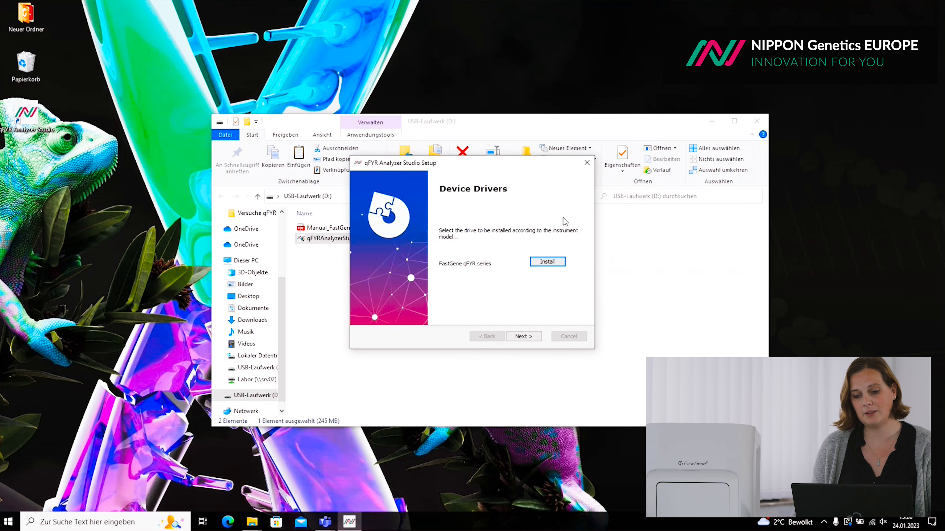
pyautogui.click(533, 336)
pyautogui.click(534, 336)
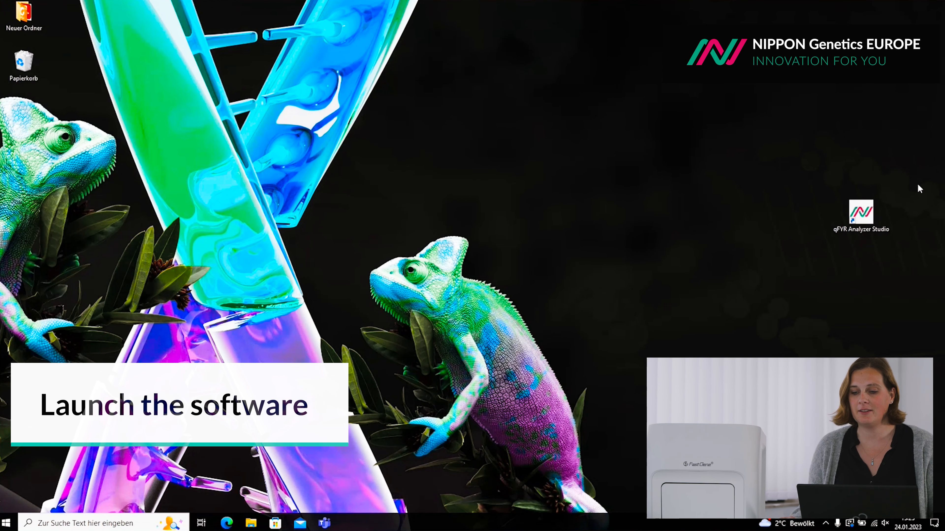
# - Launch qFYR Analyzer Studio from the desktop and log in as admin with its password
pyautogui.click(872, 212)
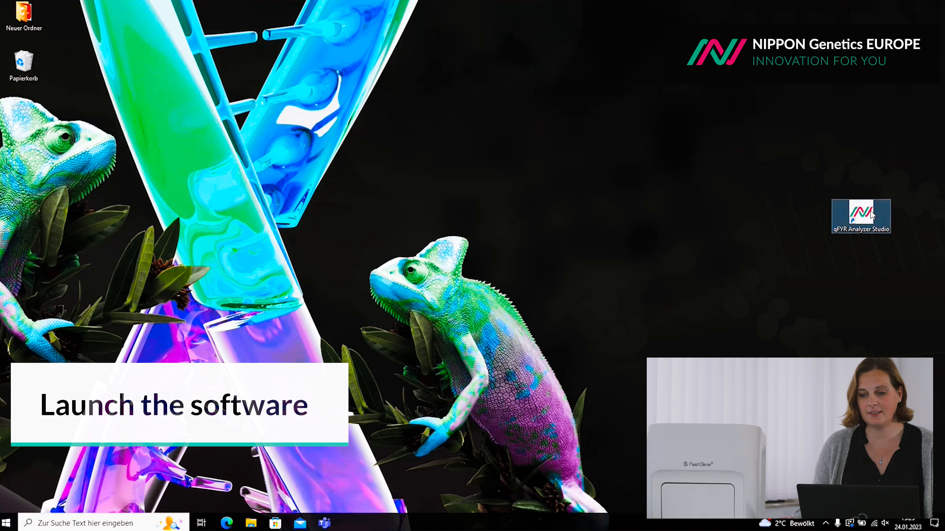
pyautogui.doubleClick(871, 212)
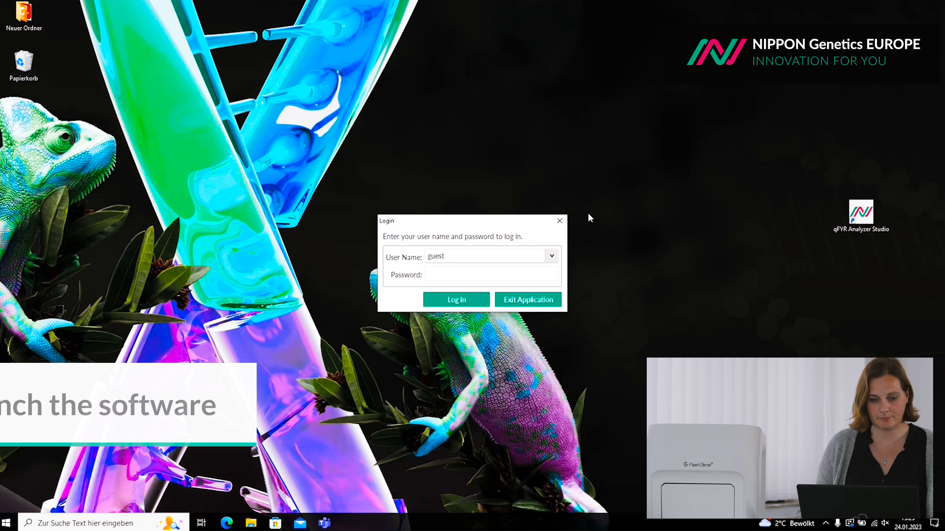
pyautogui.click(510, 260)
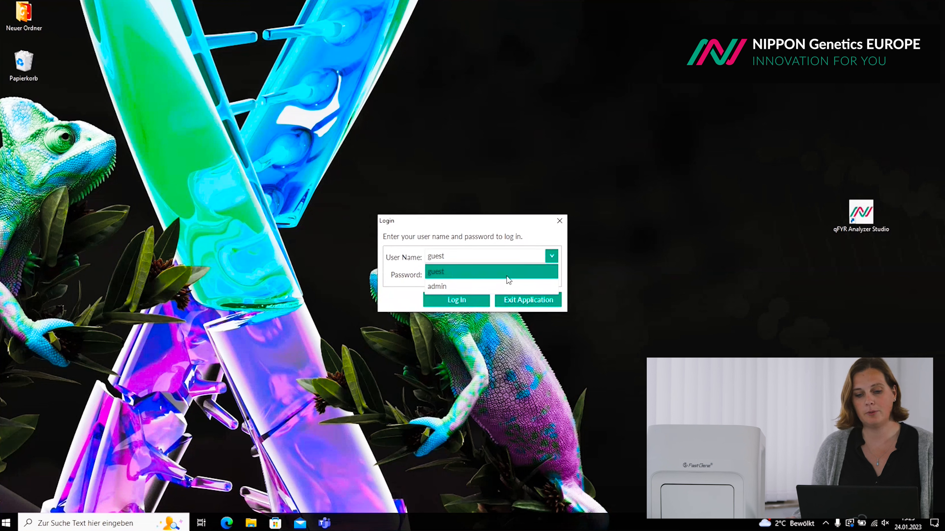
pyautogui.click(443, 287)
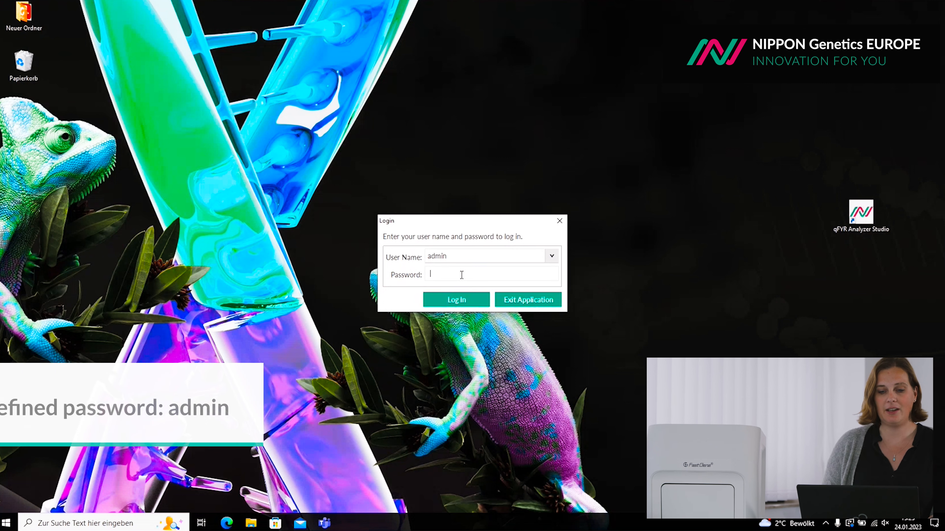
pyautogui.write('admin')
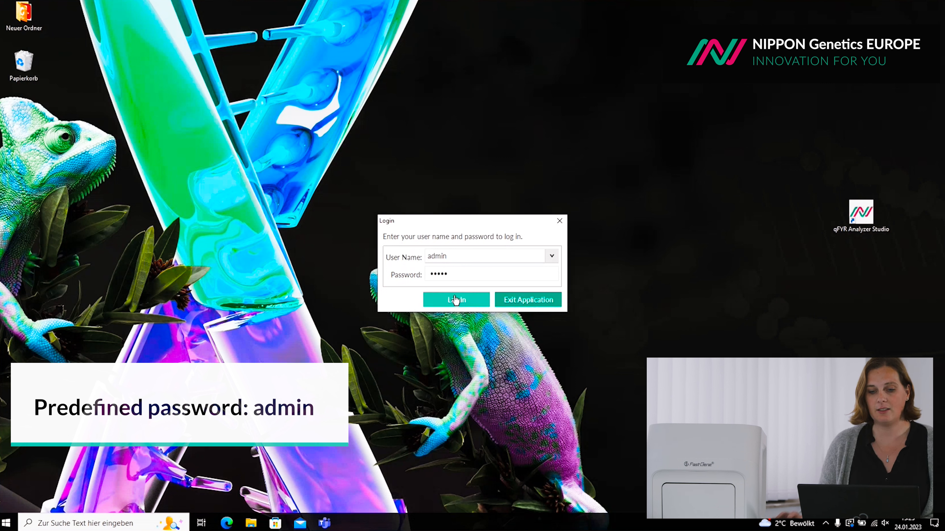
pyautogui.click(444, 302)
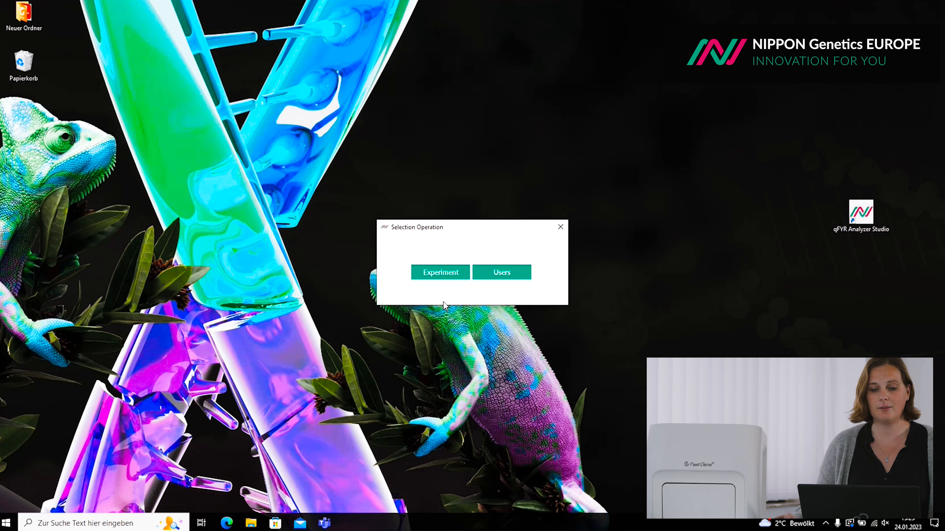
# - Review the guest and admin user list, then close and relaunch qFYR Analyzer Studio
pyautogui.click(511, 274)
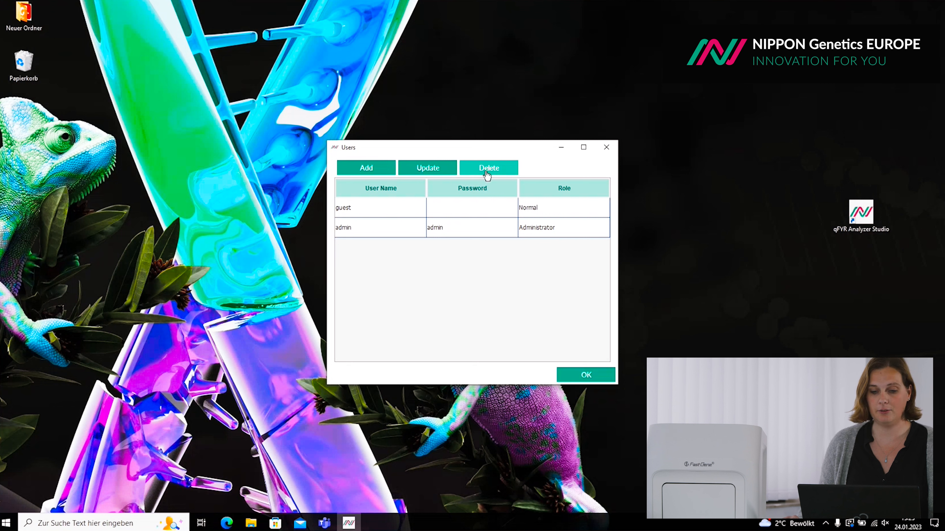
pyautogui.click(468, 220)
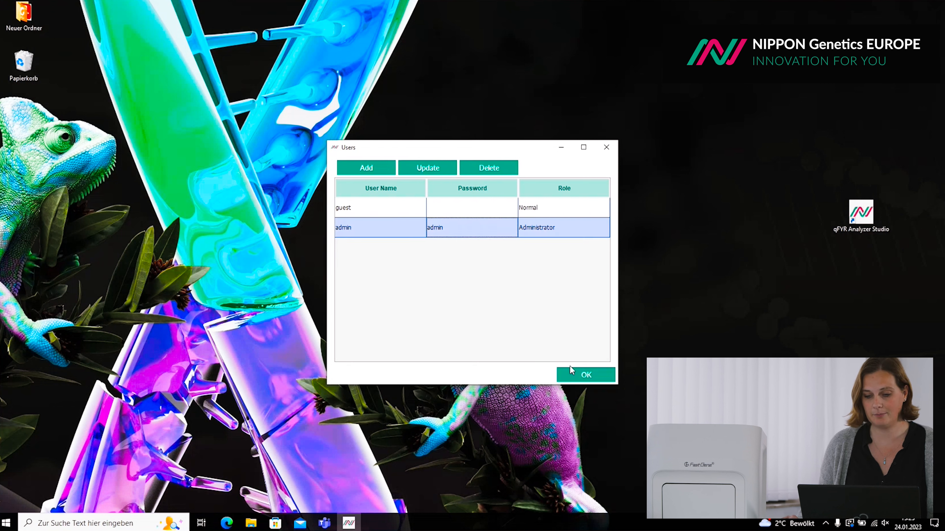
pyautogui.click(587, 373)
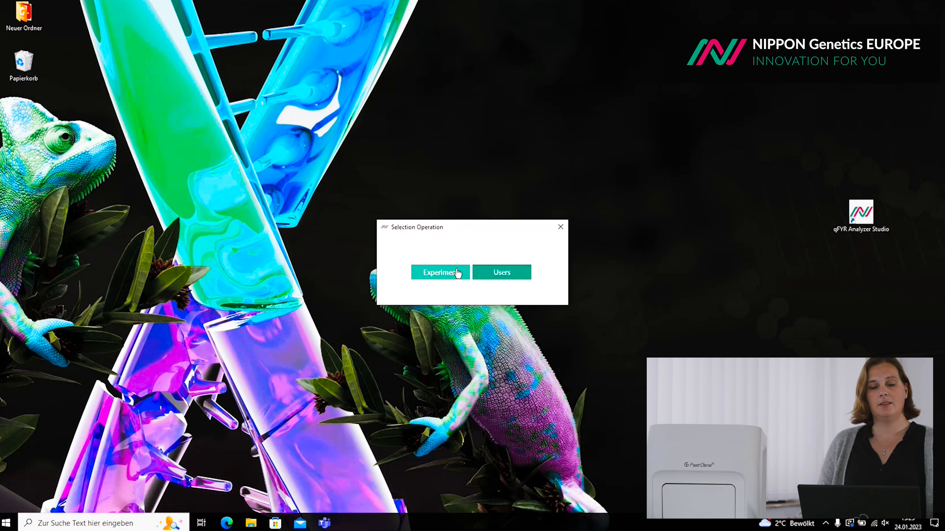
pyautogui.click(560, 227)
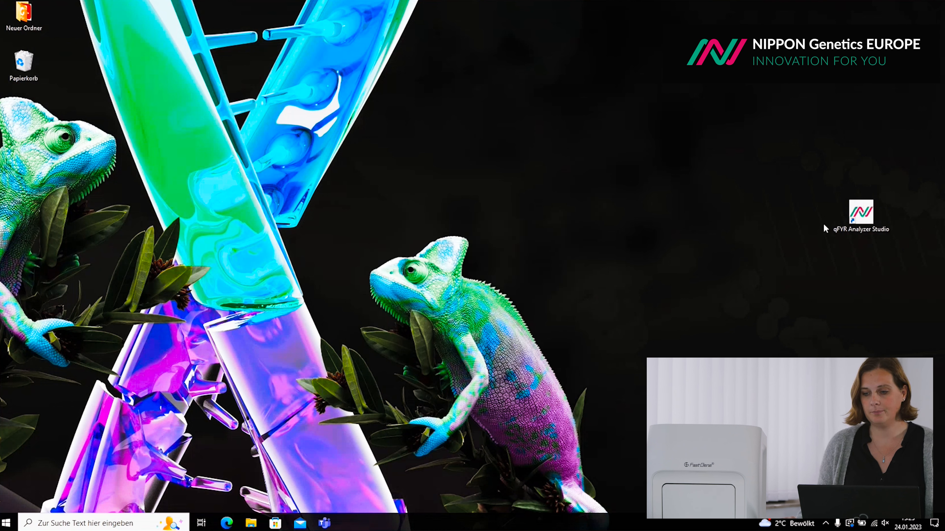
pyautogui.doubleClick(862, 214)
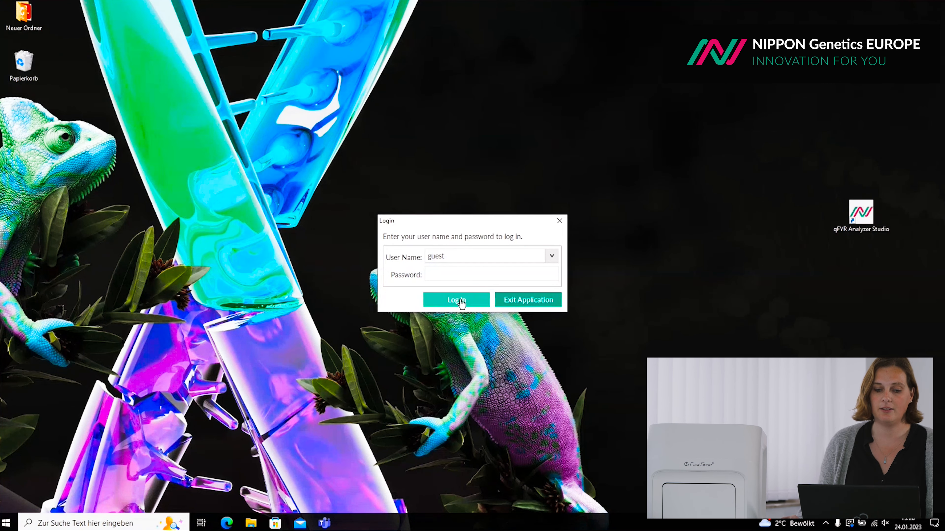
# - Log in as guest and view the File menu's Experiment Setup and From Template options
pyautogui.click(460, 300)
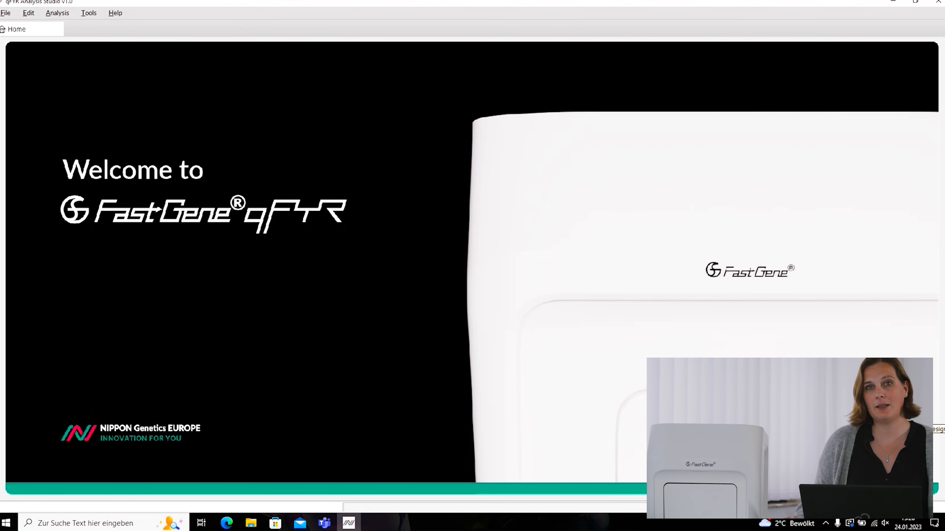
pyautogui.click(5, 14)
pyautogui.moveTo(13, 28)
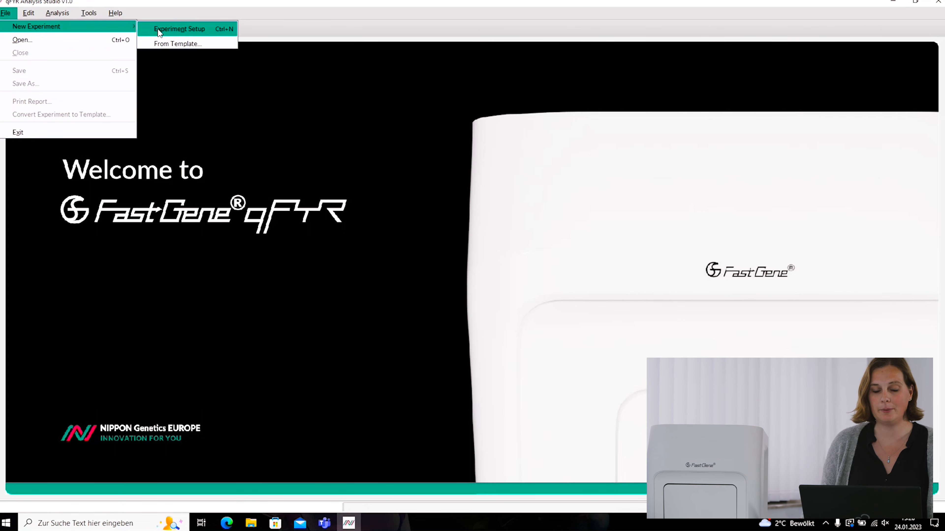
pyautogui.click(273, 118)
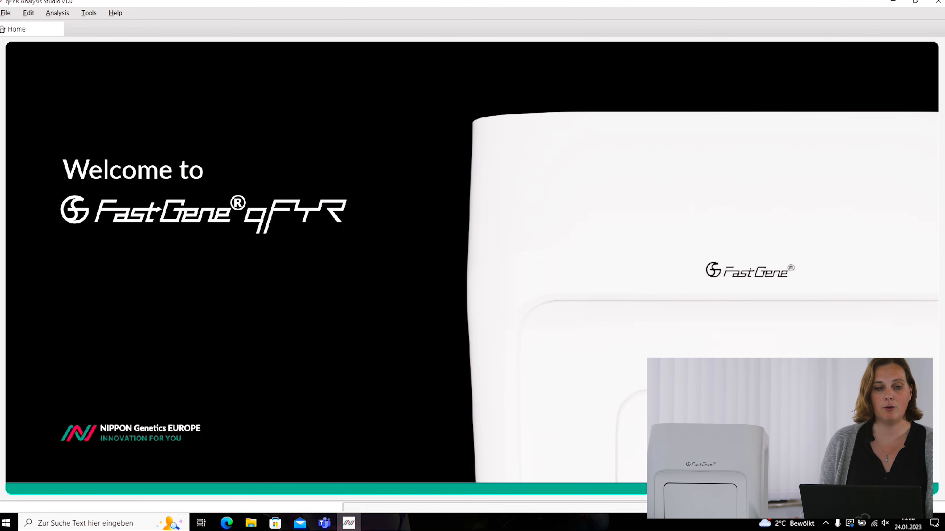
pyautogui.click(10, 13)
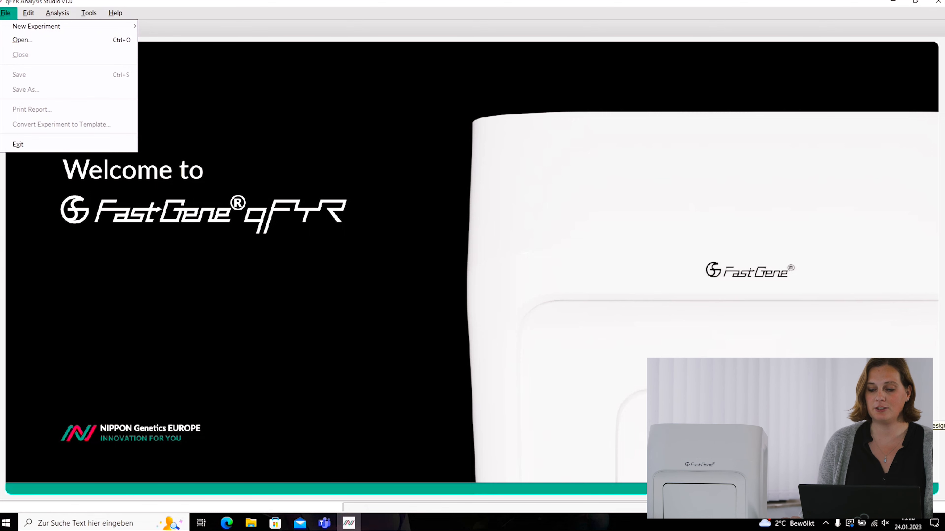
pyautogui.click(885, 413)
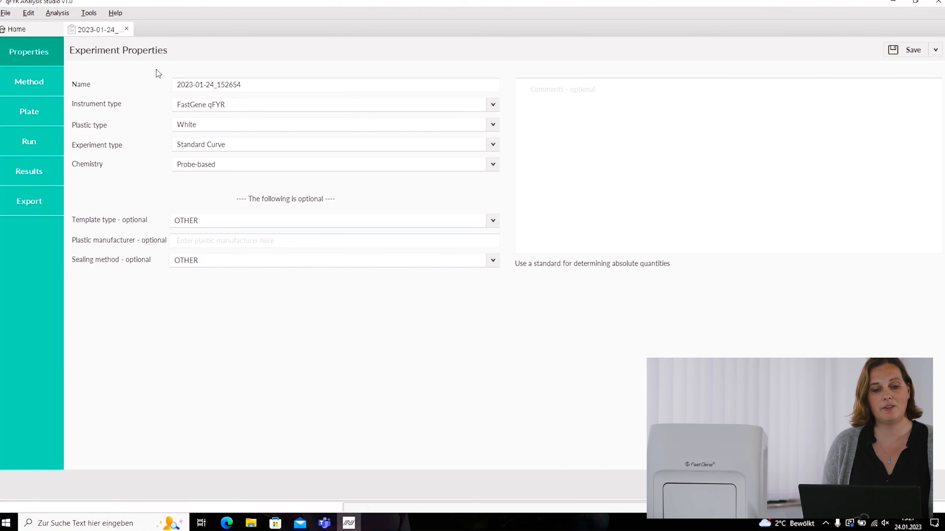
pyautogui.click(257, 85)
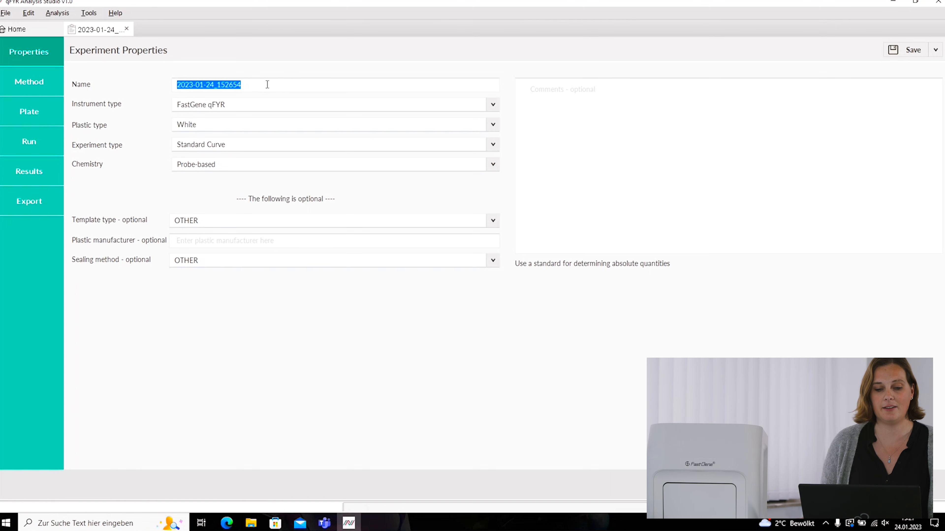
pyautogui.click(262, 85)
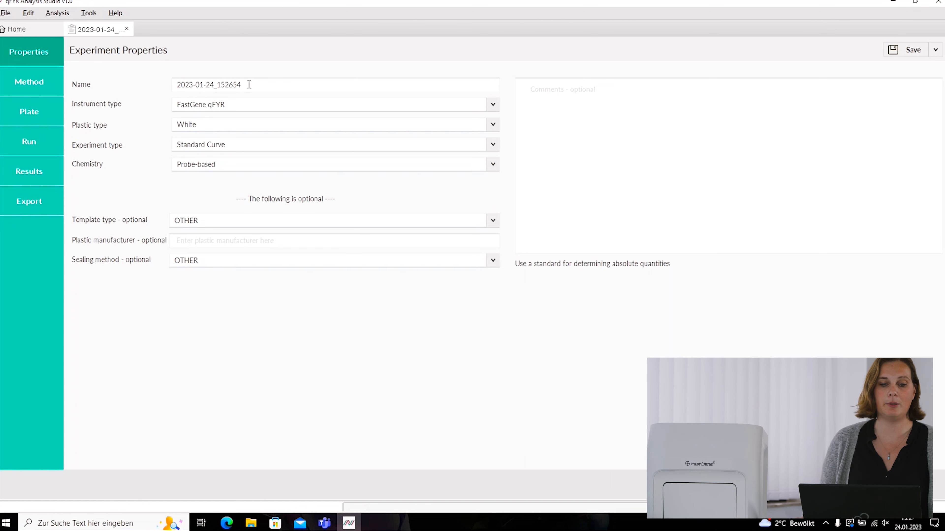
pyautogui.click(209, 127)
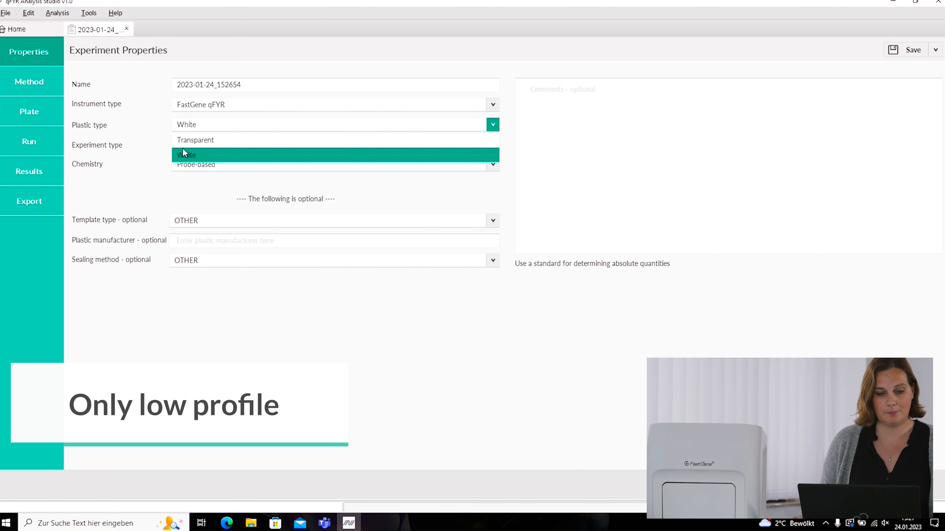
pyautogui.click(191, 154)
pyautogui.click(223, 144)
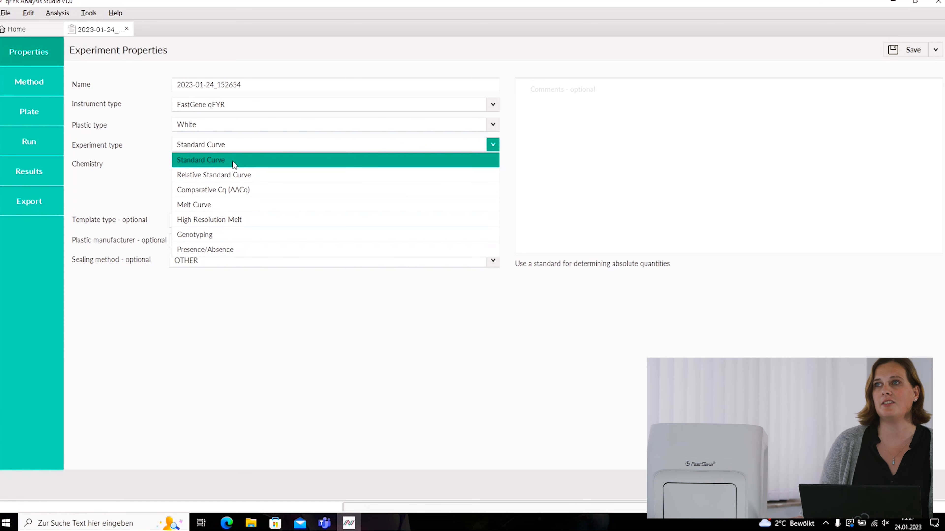
pyautogui.click(233, 164)
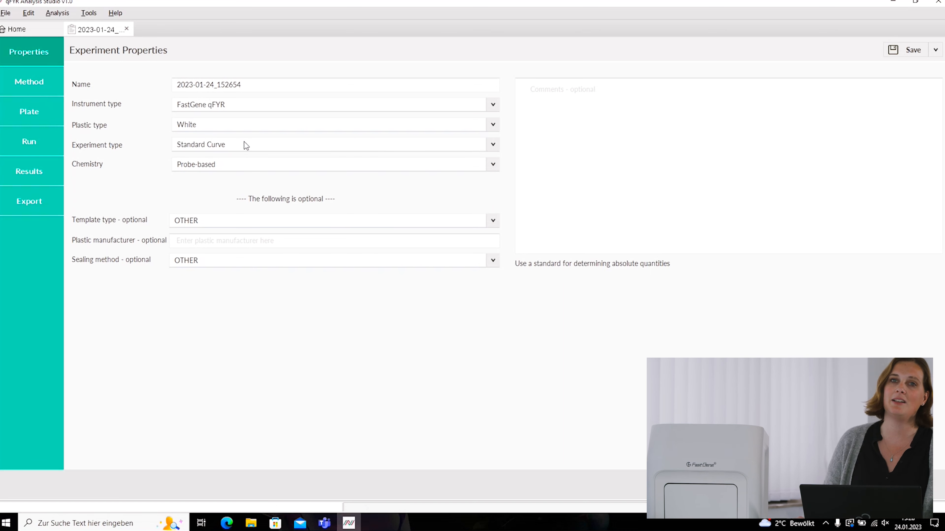
# - Choose Relative Standard Curve in the Experiment type dropdown
pyautogui.click(246, 146)
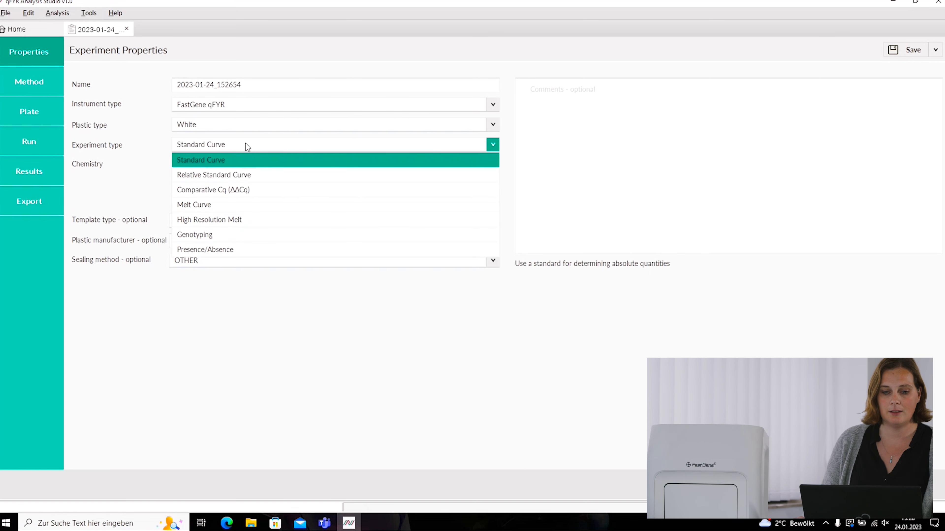
pyautogui.click(244, 172)
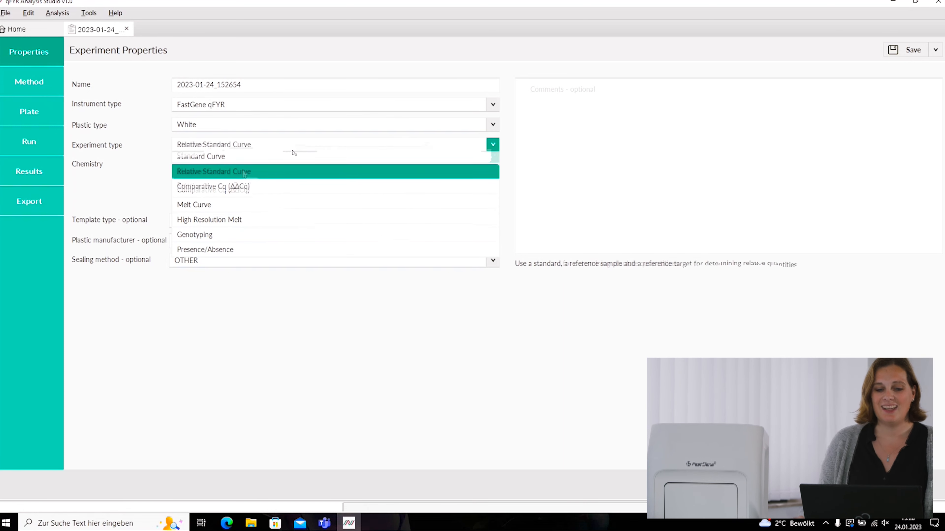
pyautogui.click(286, 172)
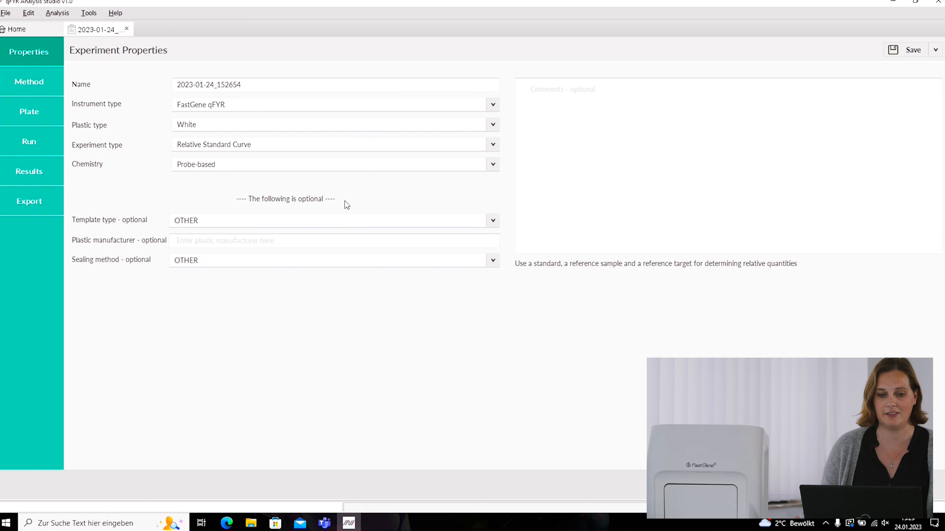
pyautogui.click(274, 145)
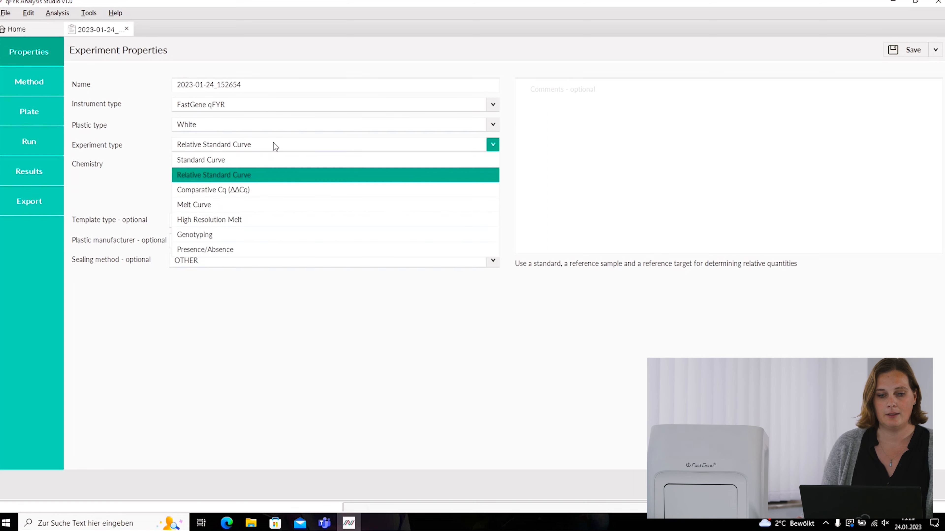
# - Switch the experiment type to Comparative Cq (ΔΔCq)
pyautogui.click(258, 185)
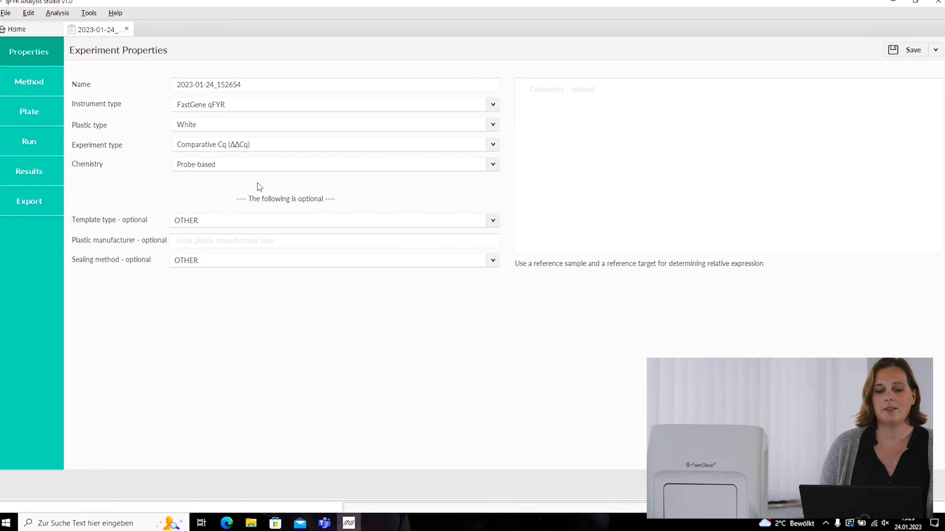
pyautogui.click(268, 149)
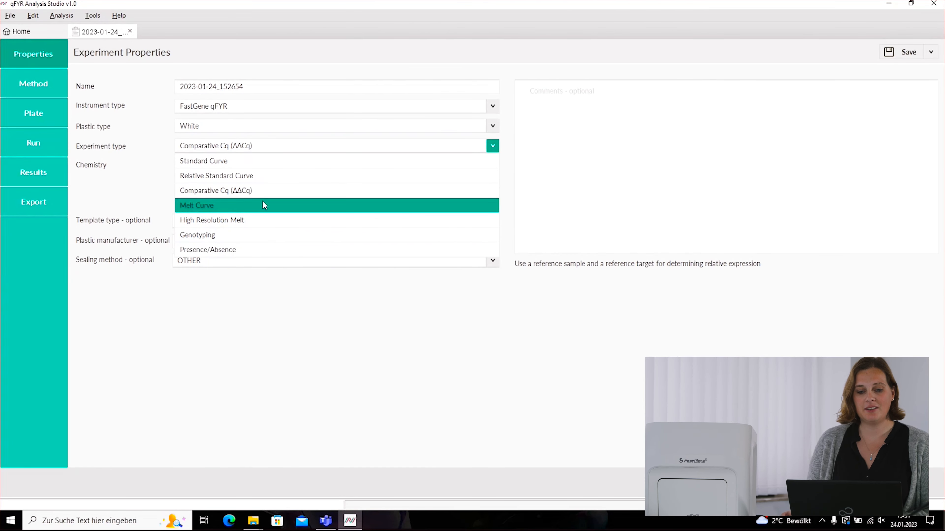
# - Select Melt Curve as the experiment type and Thermal stability assay as the melt mode
pyautogui.click(265, 204)
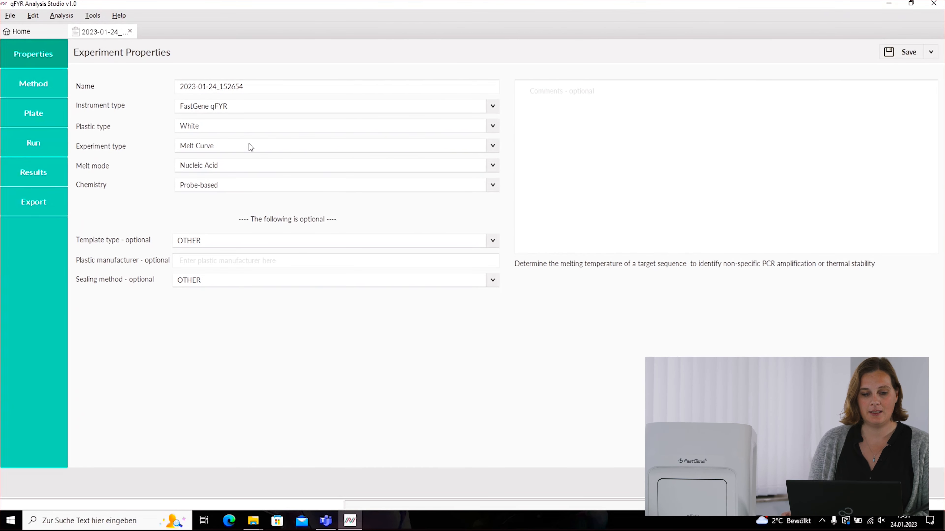
pyautogui.click(243, 166)
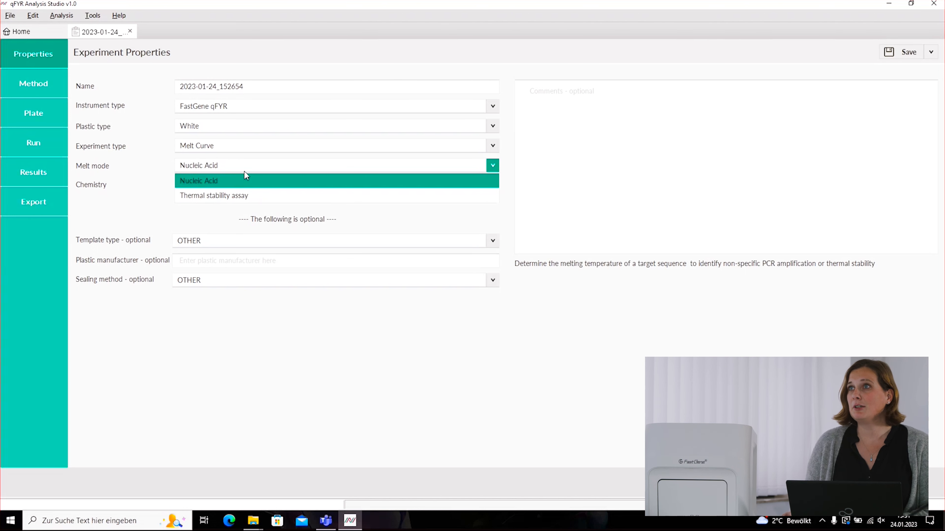
pyautogui.click(247, 180)
pyautogui.click(244, 166)
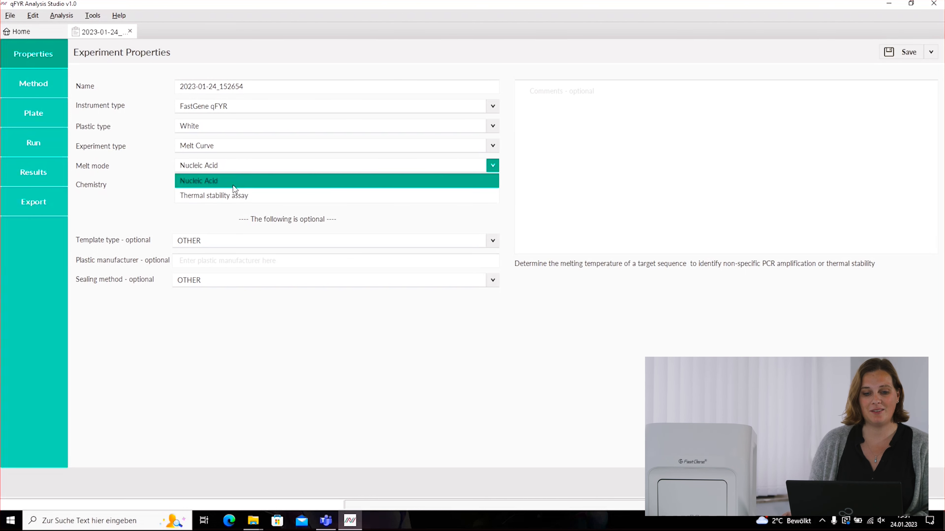
pyautogui.click(233, 195)
pyautogui.click(275, 166)
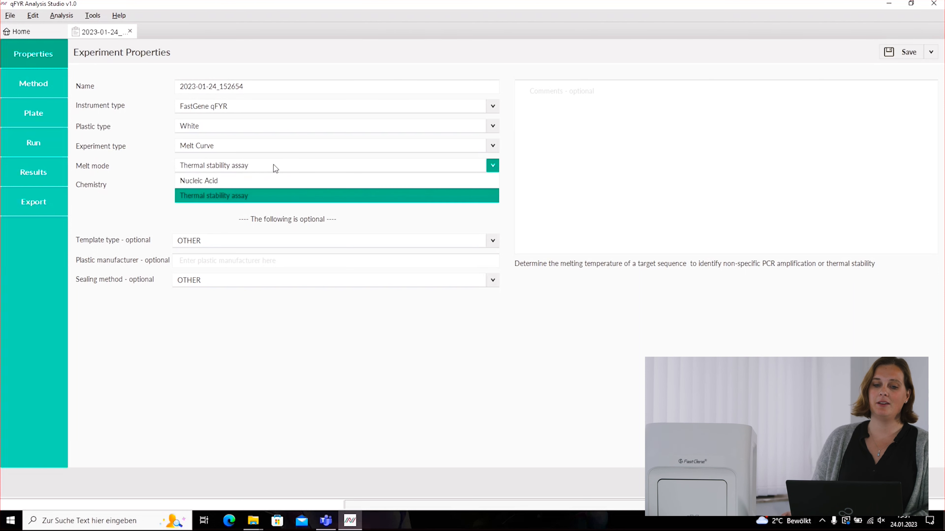
pyautogui.click(250, 180)
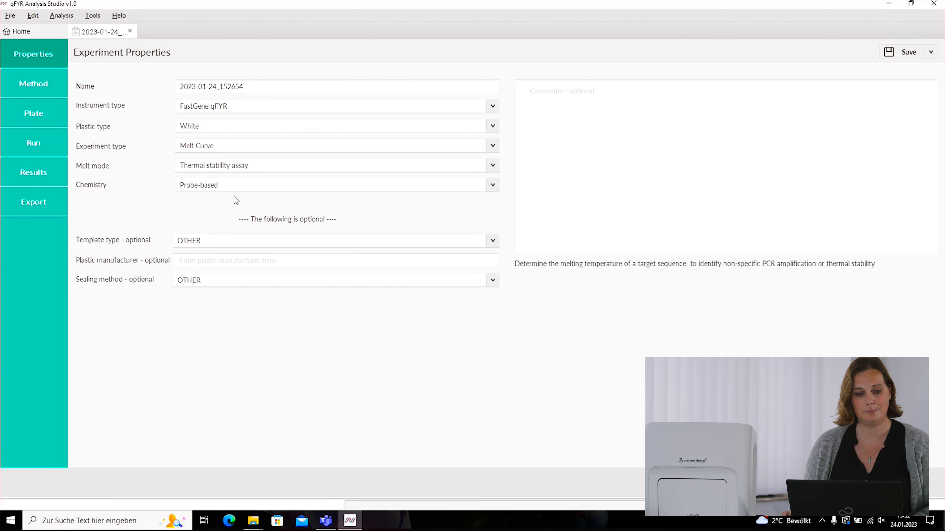
# - Switch the experiment type to High Resolution Melt, which makes the chemistry Dye-based
pyautogui.click(238, 166)
pyautogui.click(230, 146)
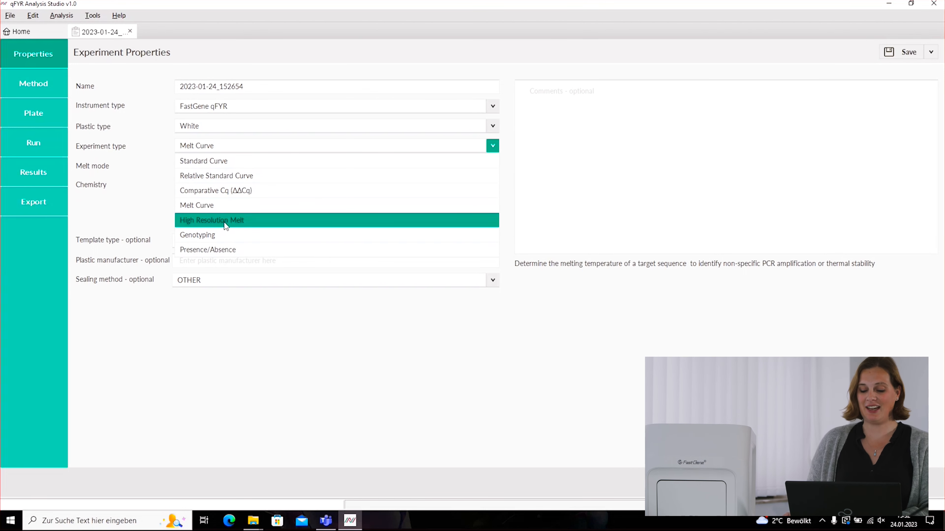
pyautogui.click(228, 221)
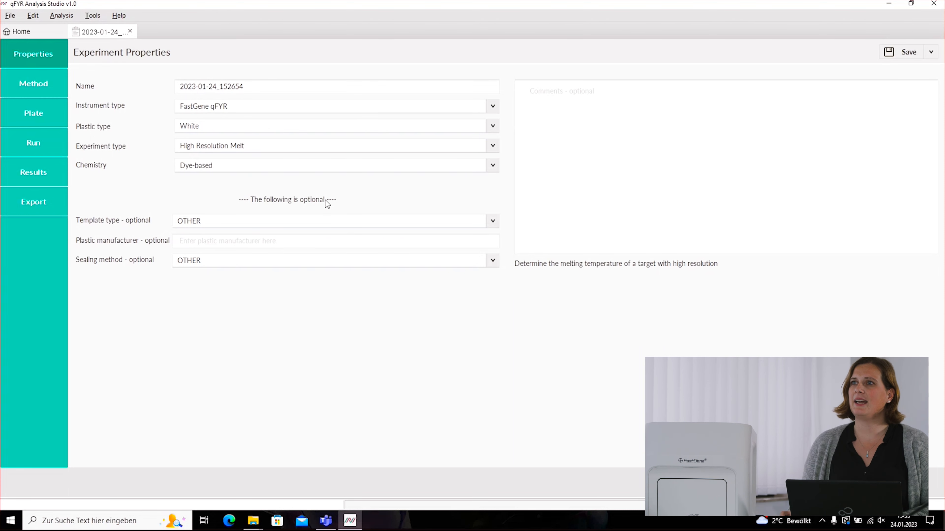
pyautogui.click(231, 150)
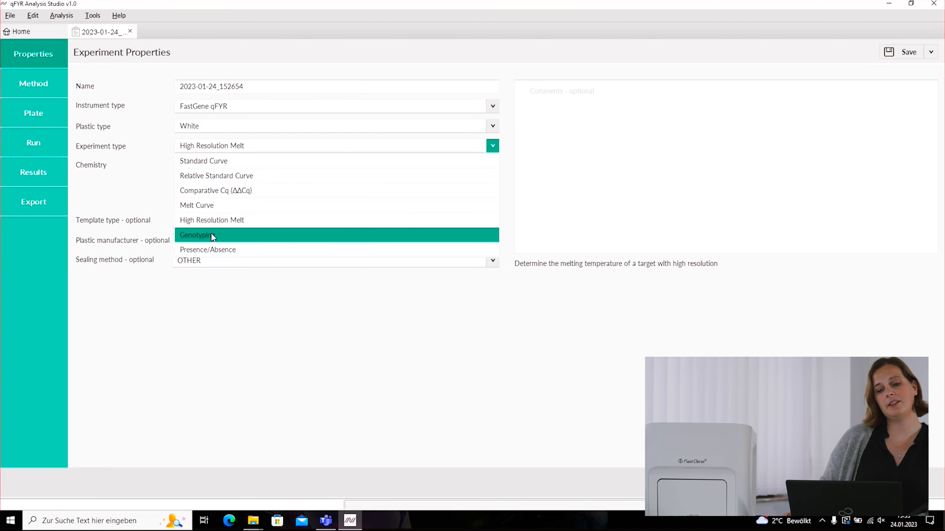
# - Pick Genotyping as the experiment type, returning chemistry to Probe-based
pyautogui.click(222, 236)
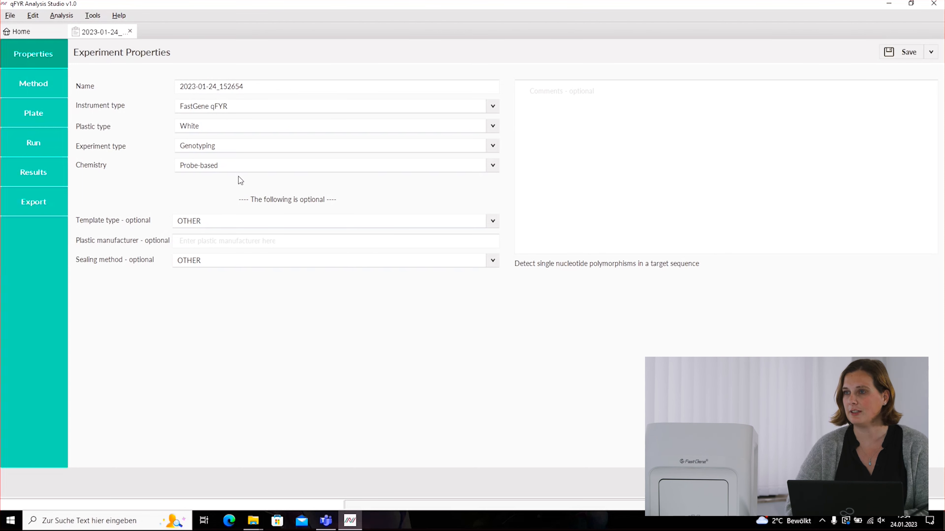
pyautogui.click(201, 147)
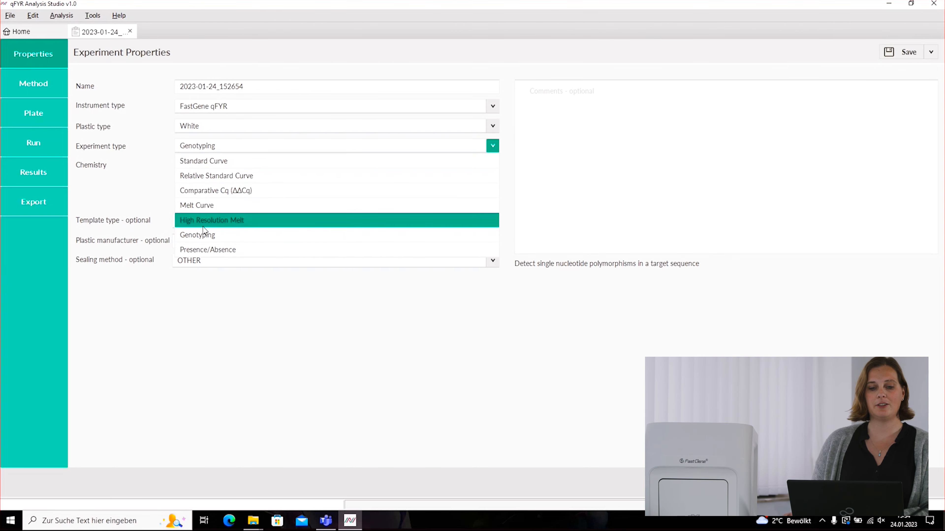
# - Try Presence/Absence as the experiment type and look over the Chemistry choices
pyautogui.click(209, 249)
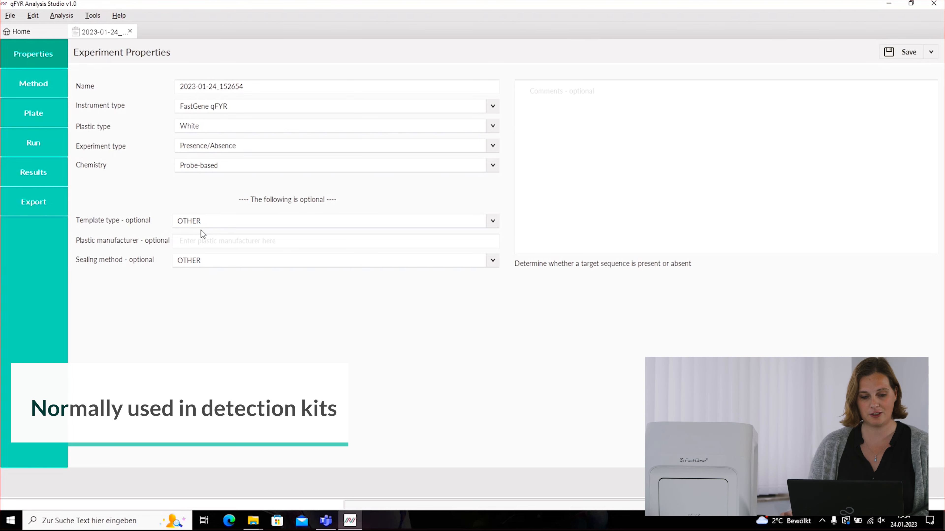
pyautogui.click(211, 171)
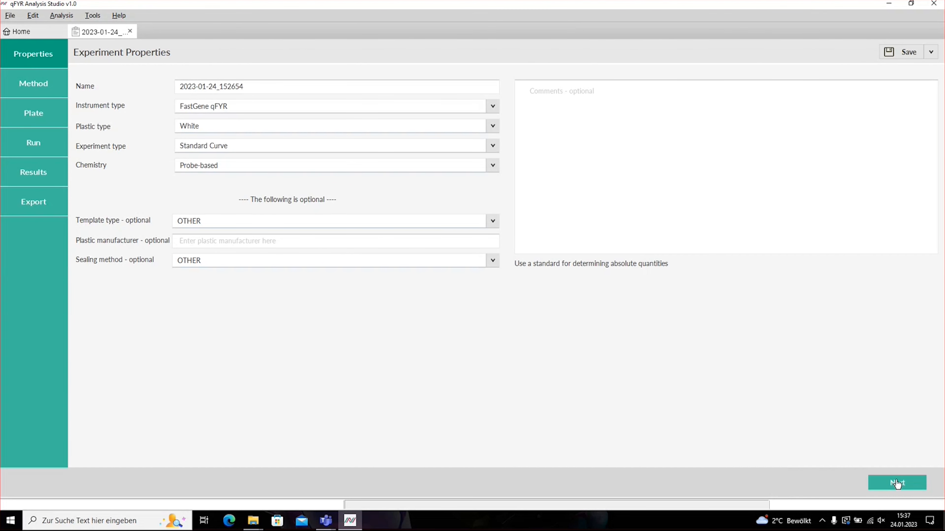
# - On the method page, raise Hold Stage Step1's temperature and open it to enter 55 °C
pyautogui.click(897, 483)
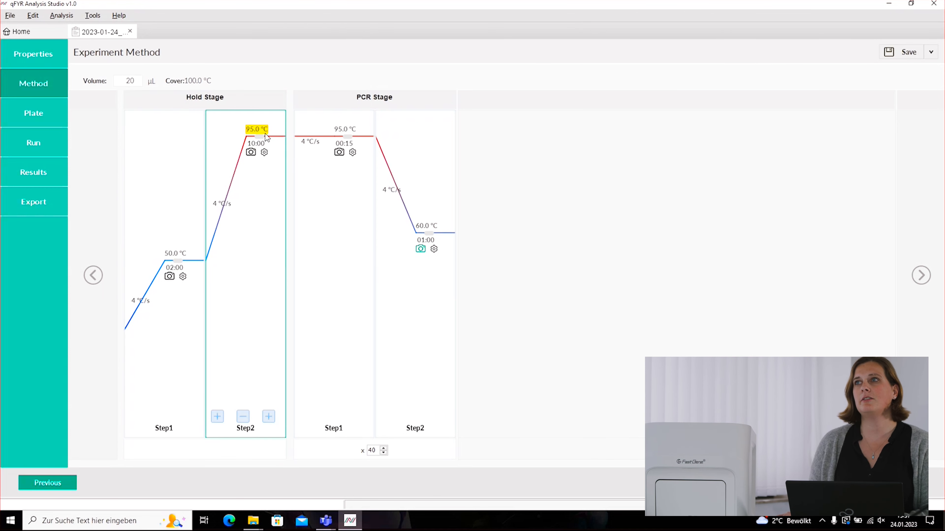
pyautogui.click(139, 81)
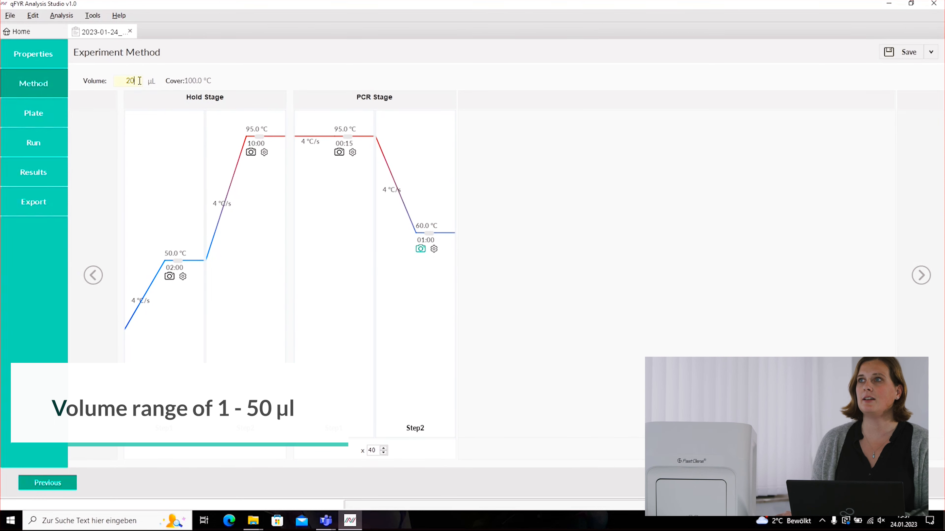
pyautogui.click(131, 163)
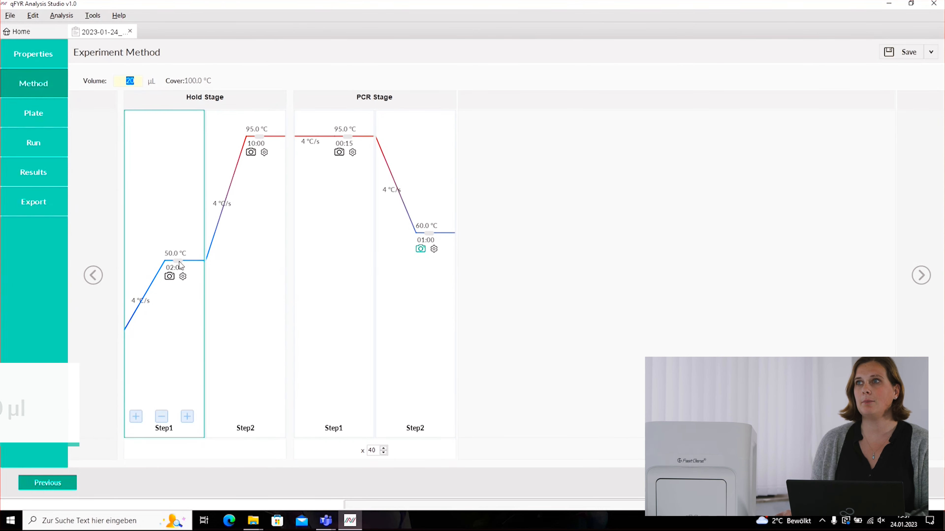
pyautogui.moveTo(180, 263); pyautogui.dragTo(178, 201)
pyautogui.click(176, 197)
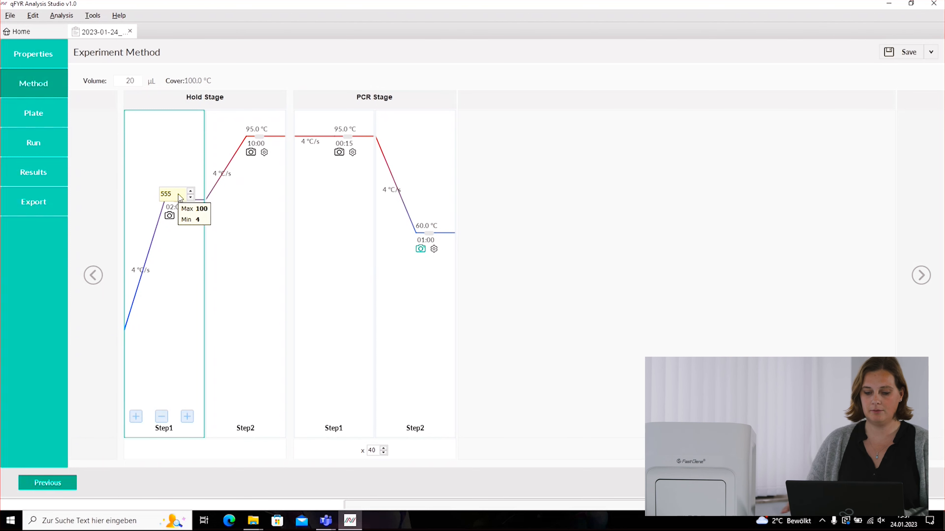
# - Commit 55.0 °C for Hold Step1 and leave its hold time at 02:00
pyautogui.press('Return')
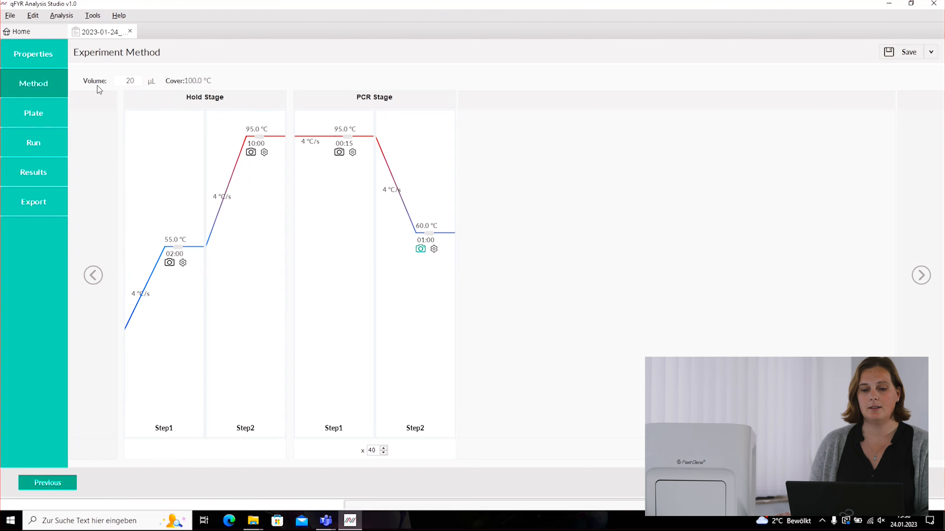
pyautogui.click(174, 254)
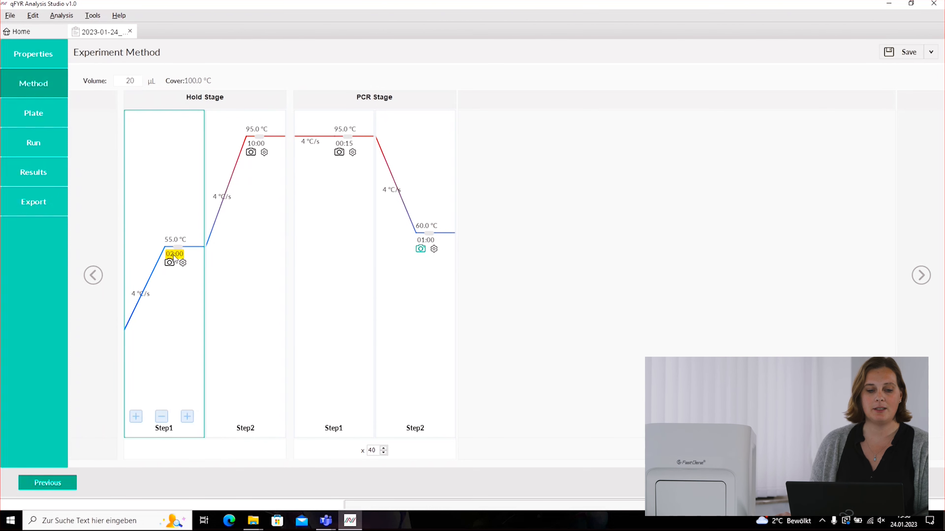
pyautogui.click(174, 255)
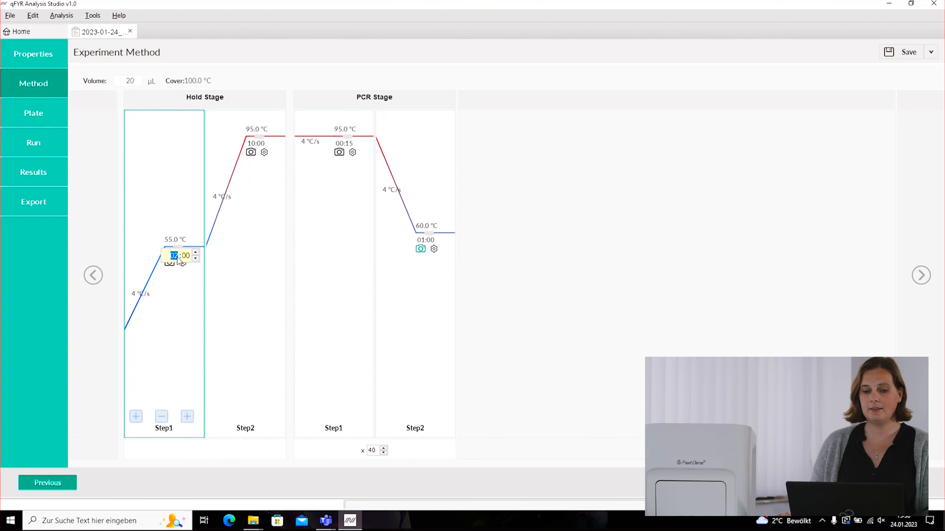
pyautogui.click(196, 258)
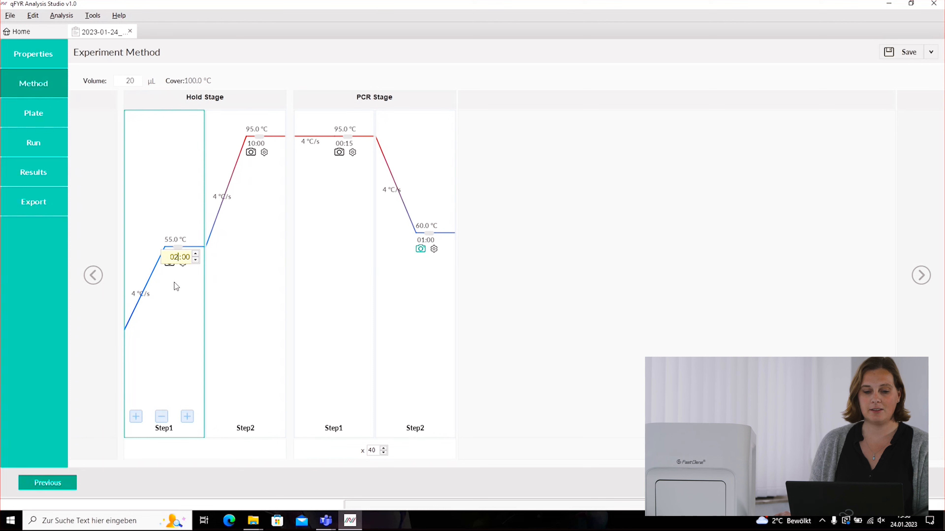
pyautogui.click(422, 258)
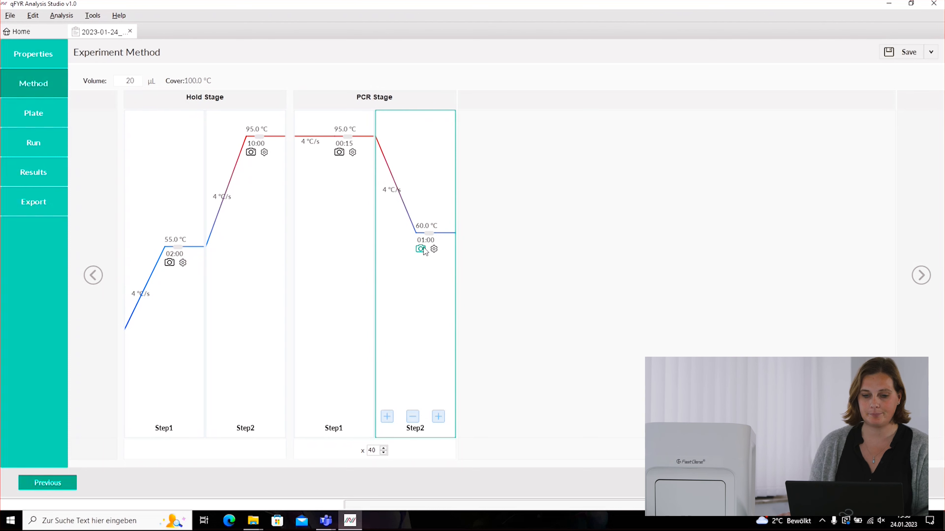
pyautogui.click(421, 249)
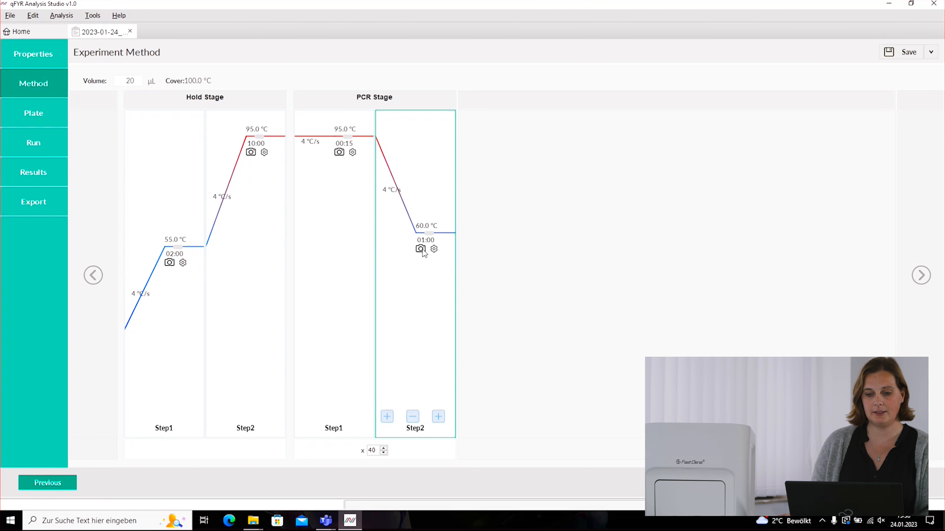
pyautogui.click(421, 249)
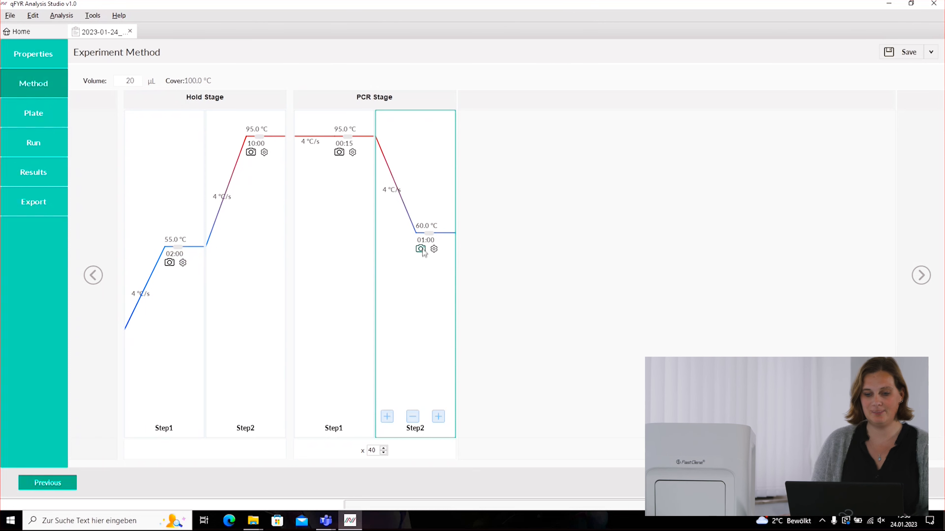
pyautogui.click(396, 193)
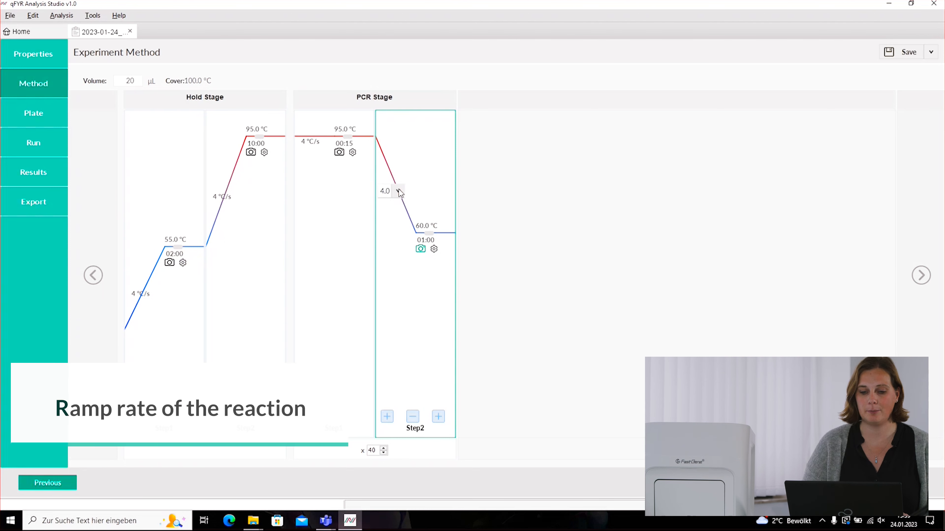
pyautogui.click(399, 194)
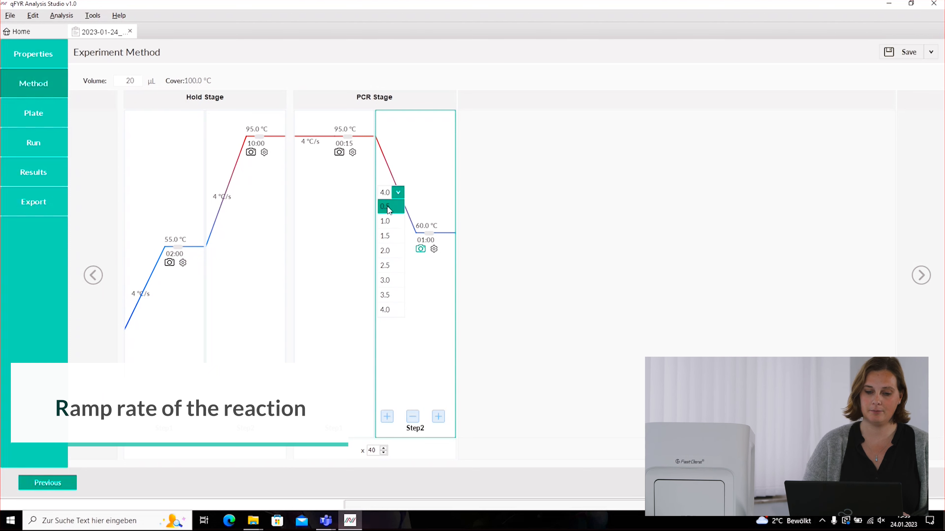
pyautogui.click(397, 191)
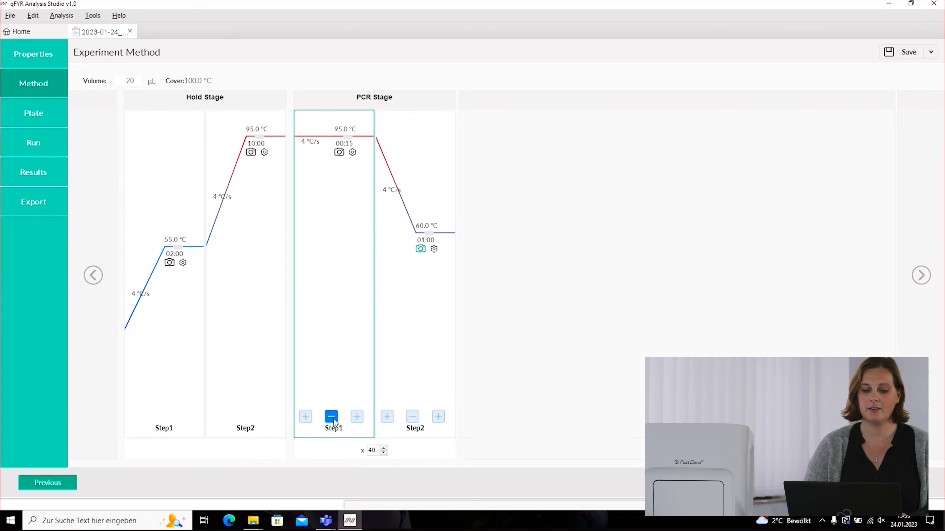
# - Delete the PCR stage's 95 °C step and add a second 60 °C step
pyautogui.click(332, 417)
pyautogui.moveTo(335, 368)
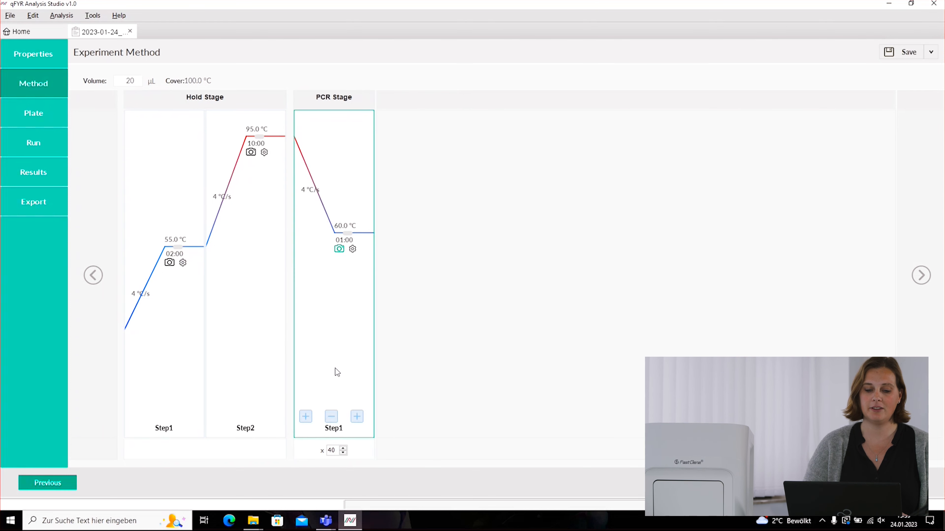
pyautogui.click(306, 417)
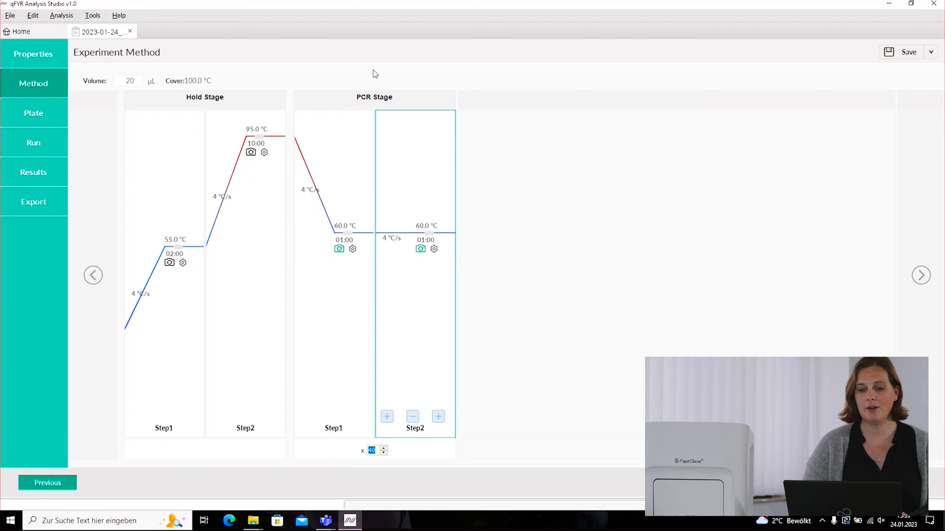
# - Browse the stage types available for the PCR stage, then return to Experiment Properties
pyautogui.click(386, 97)
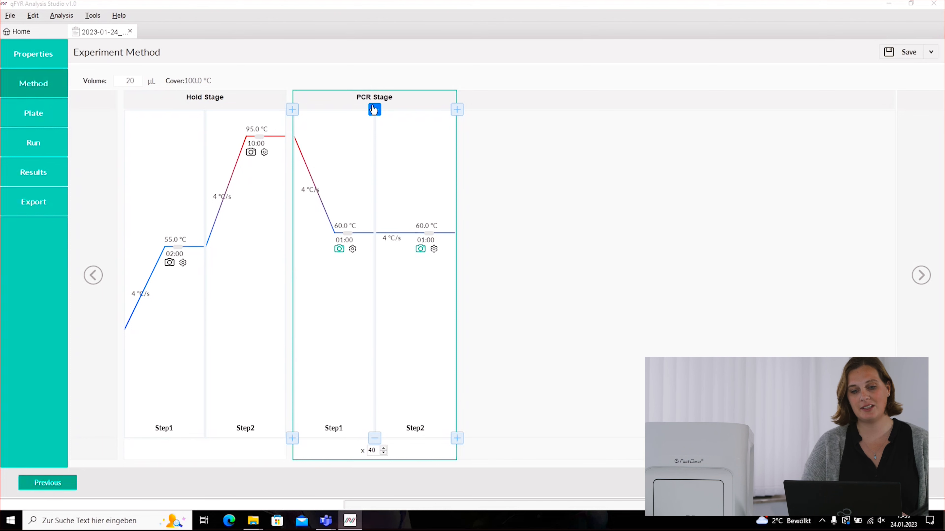
pyautogui.click(457, 110)
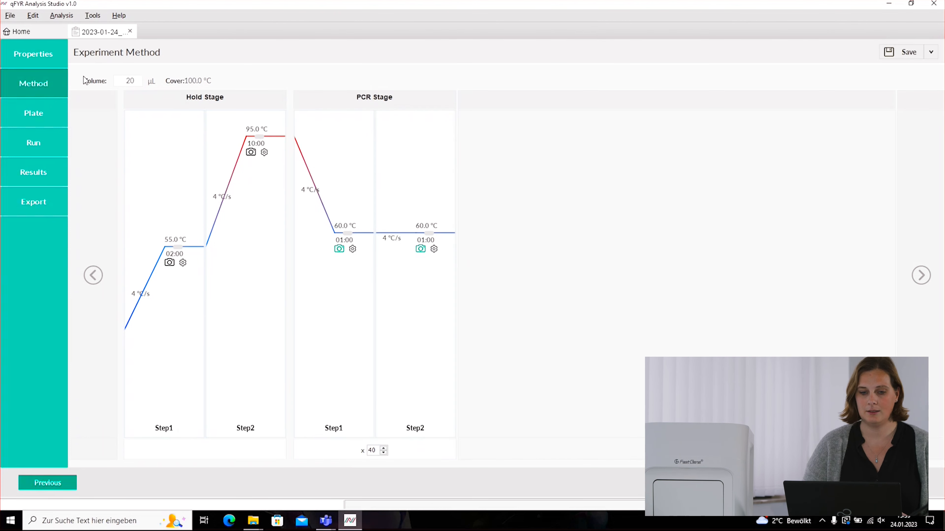
pyautogui.click(46, 61)
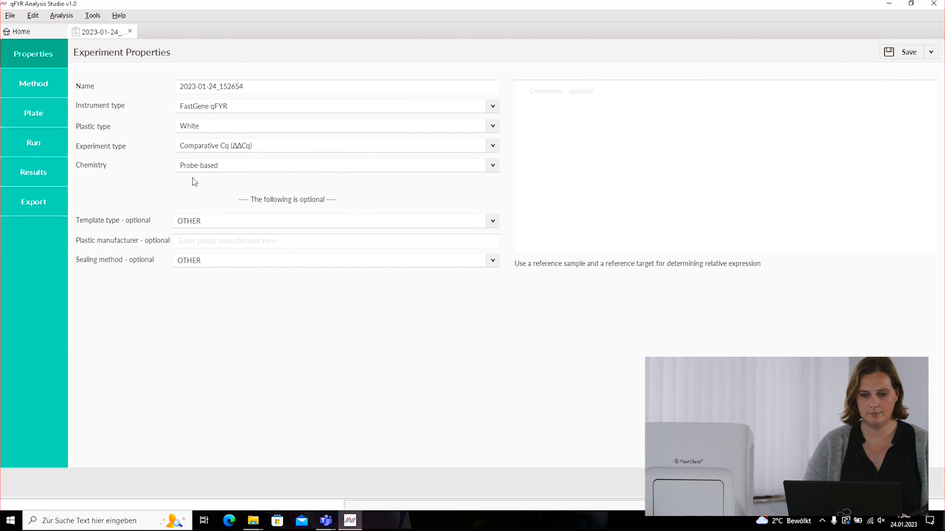
# - Set the experiment chemistry to Dye-based and go back to the method
pyautogui.click(197, 167)
pyautogui.click(199, 195)
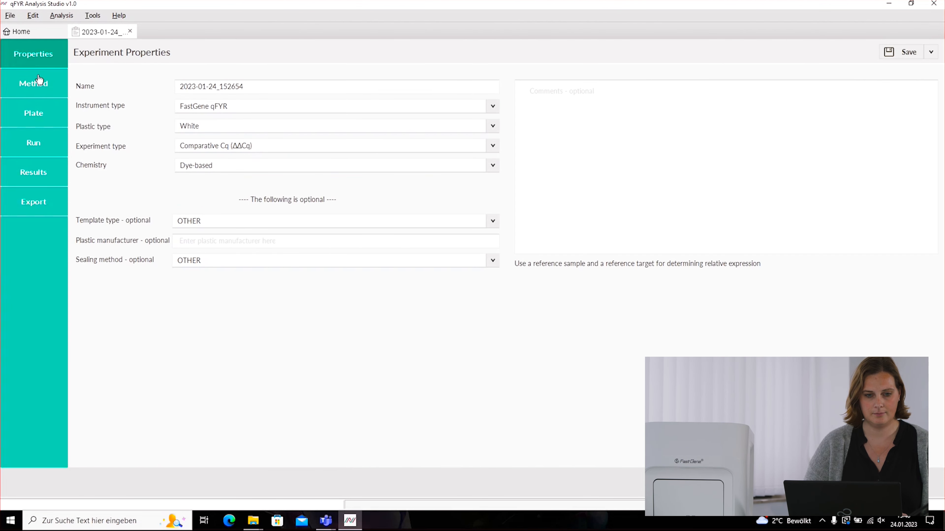
pyautogui.click(35, 82)
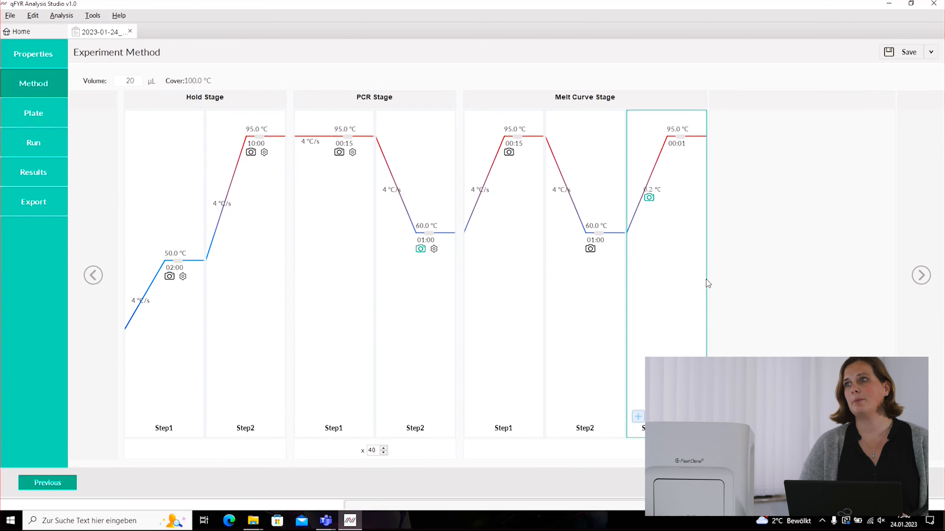
# - Check the melt step's ramp rate options, keeping it at 0.2
pyautogui.click(660, 192)
pyautogui.click(666, 193)
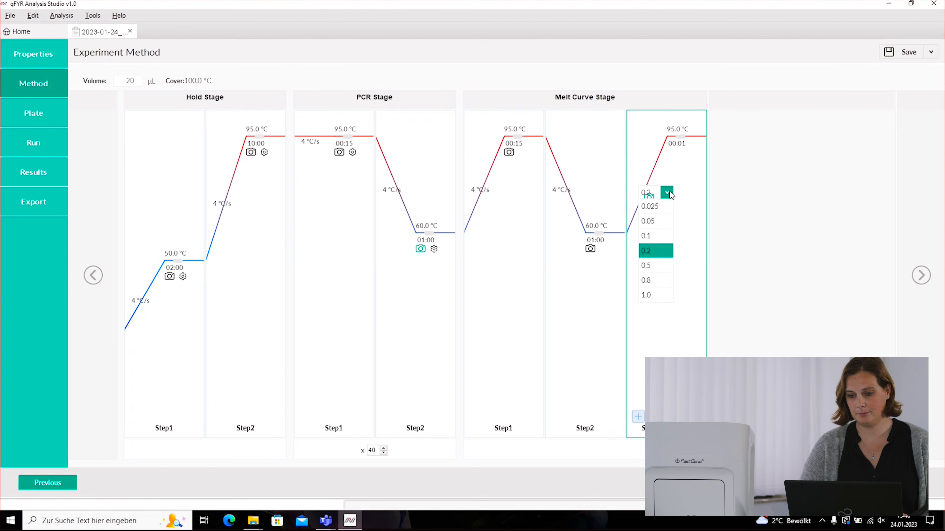
pyautogui.click(667, 193)
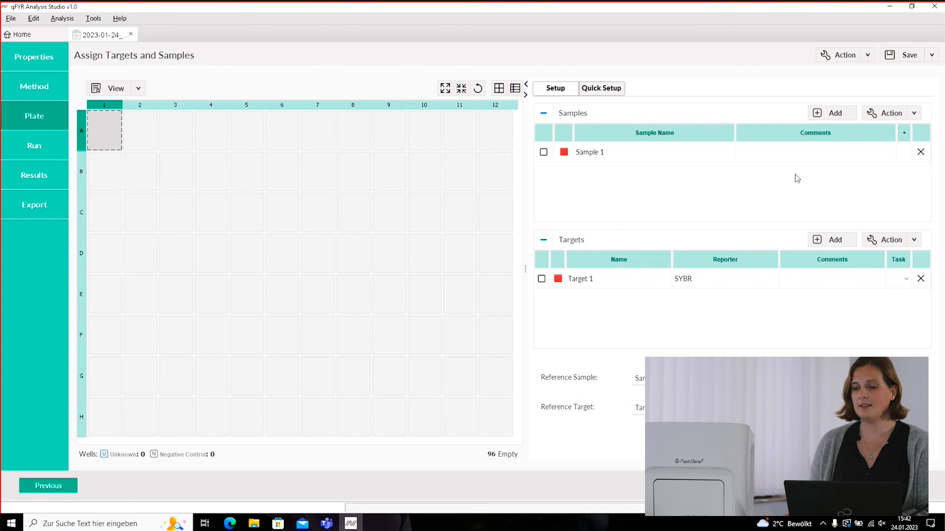
# - Add Sample 2 and Target 2, then remove both again
pyautogui.click(835, 119)
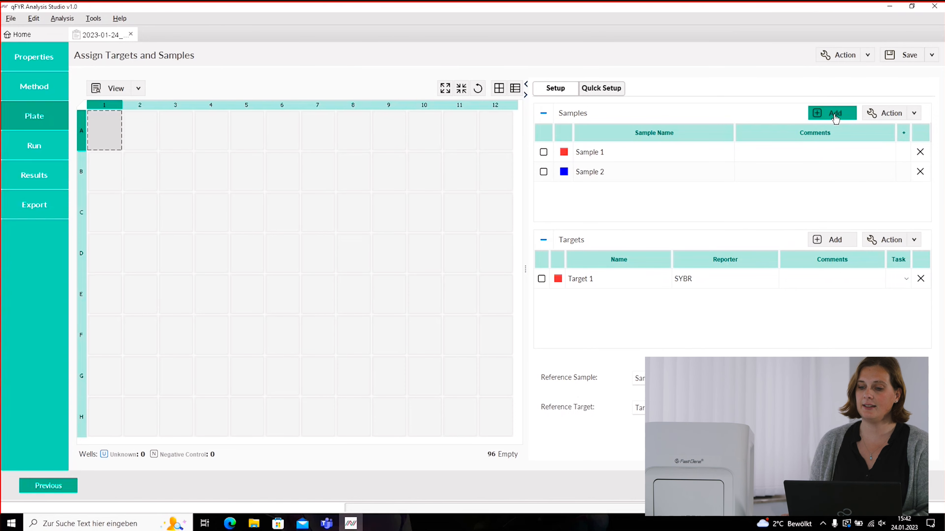
pyautogui.click(837, 244)
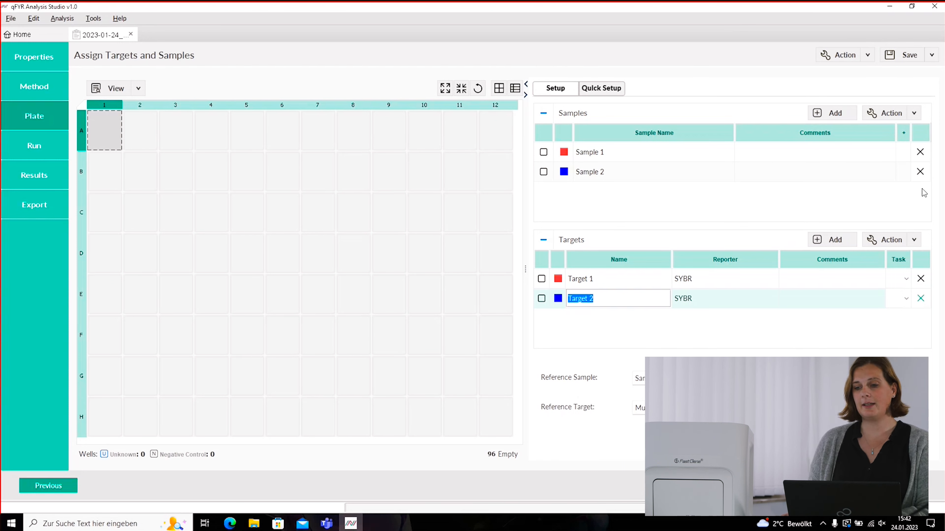
pyautogui.click(920, 175)
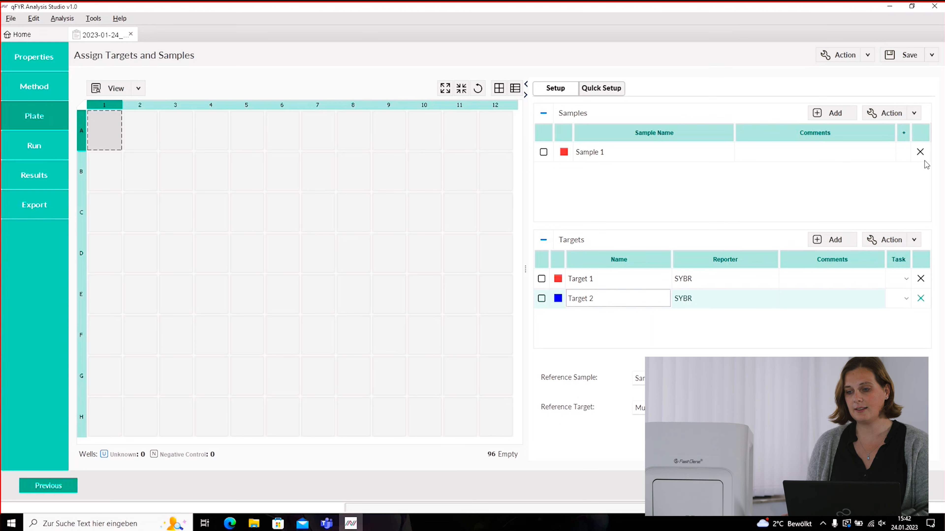
pyautogui.click(920, 300)
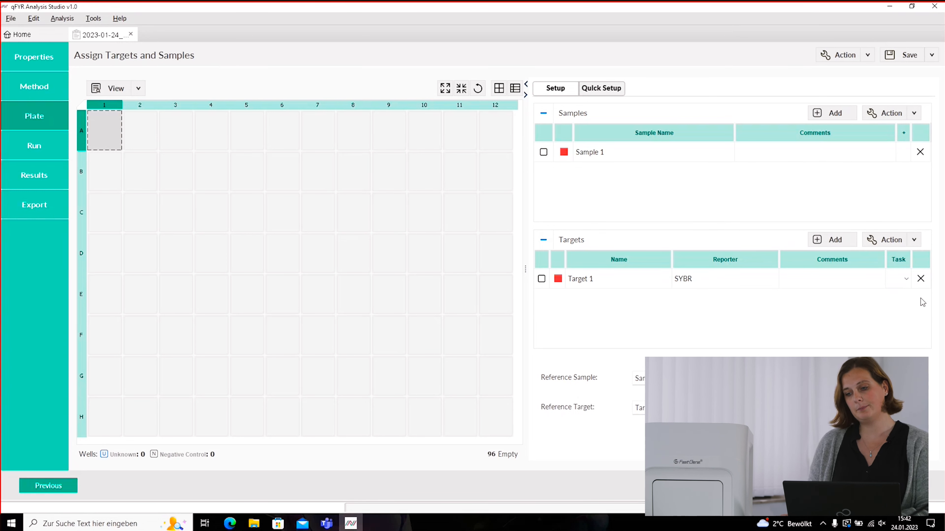
# - Import Sample 2 from the Sample Library into the plate's samples list
pyautogui.click(915, 114)
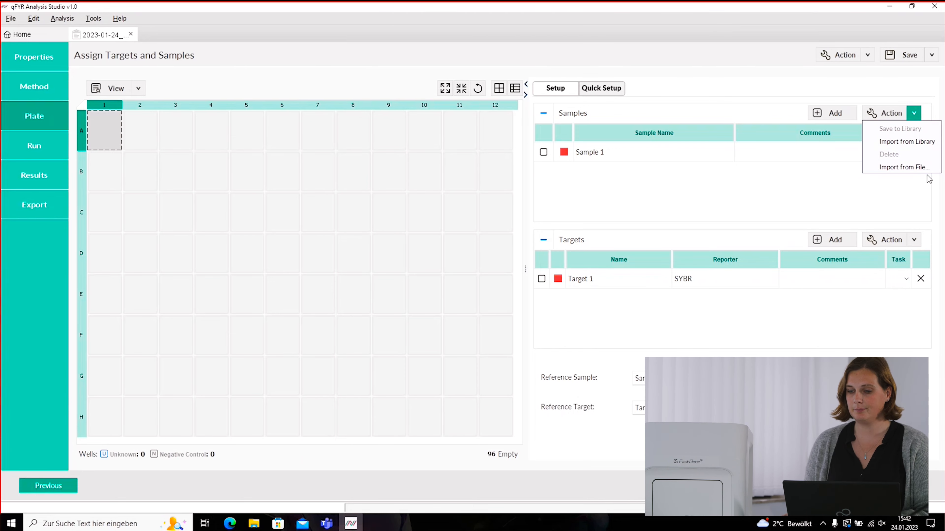
pyautogui.click(911, 145)
pyautogui.click(399, 274)
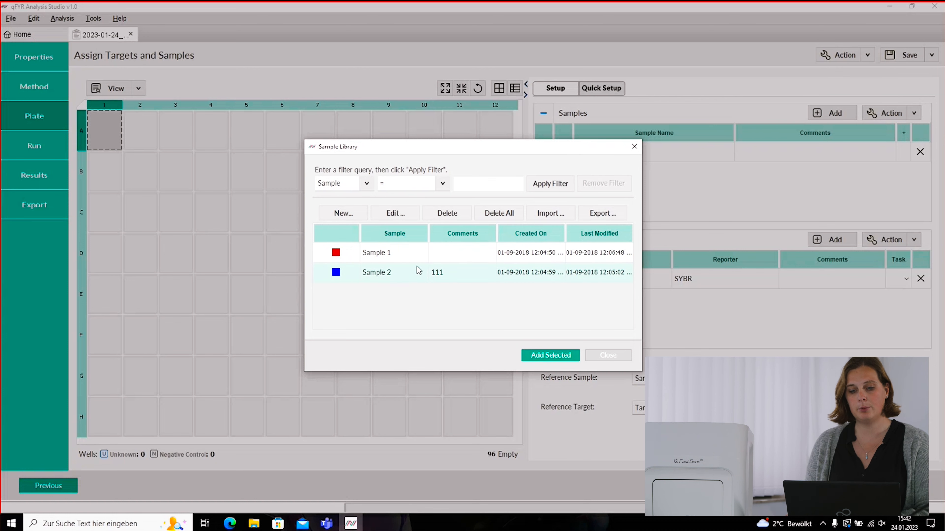
pyautogui.click(551, 355)
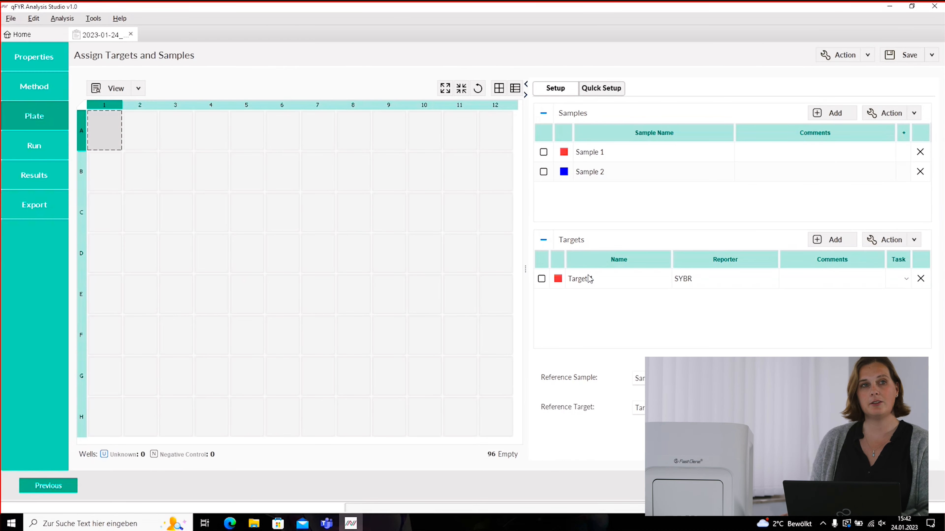
pyautogui.click(605, 279)
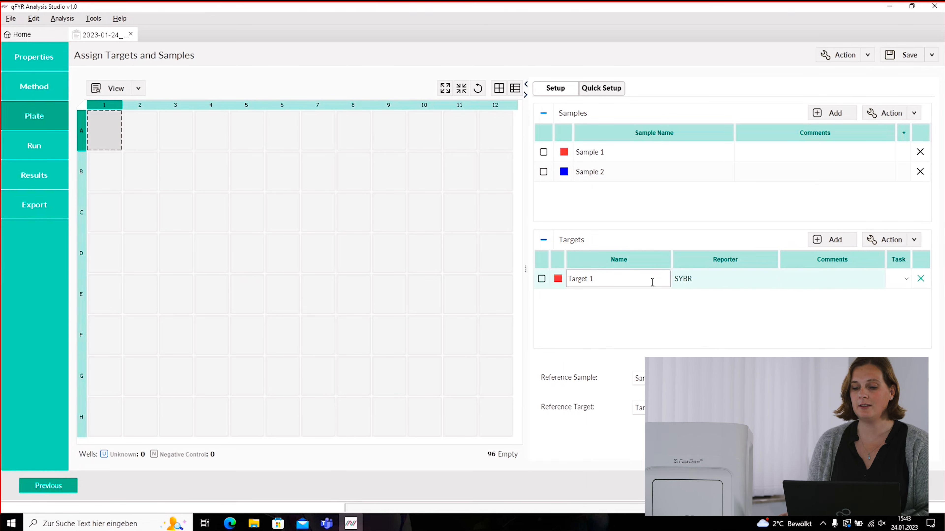
# - Change Target 1's reporter dye to CY5 and save Target 1 to the target library
pyautogui.click(696, 282)
pyautogui.click(623, 277)
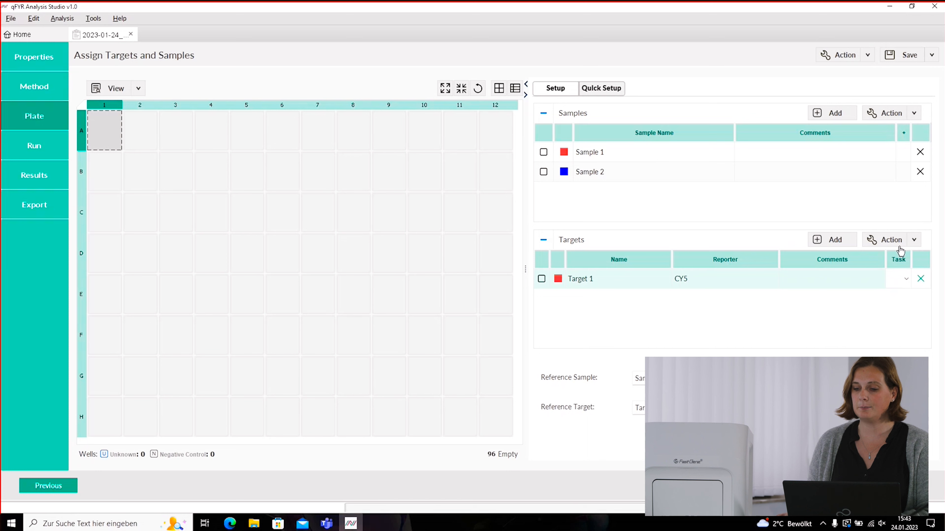
pyautogui.click(914, 240)
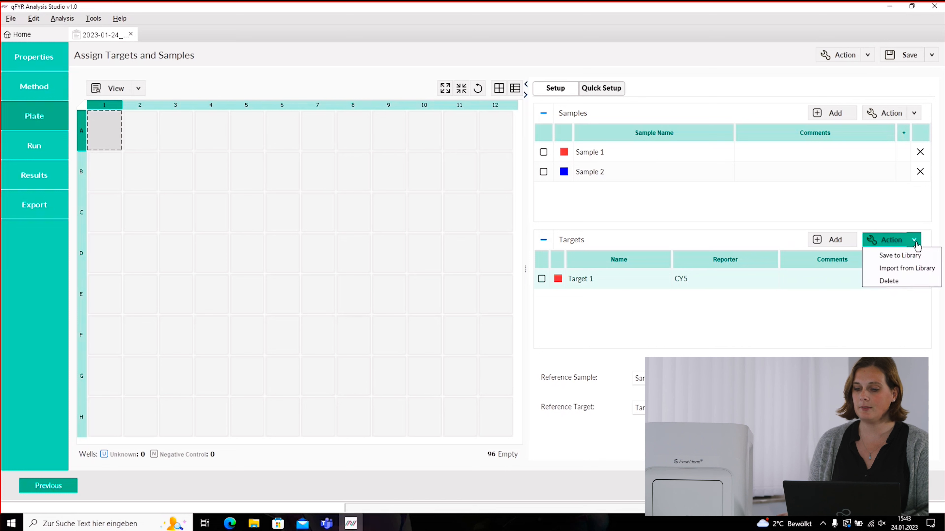
pyautogui.click(914, 257)
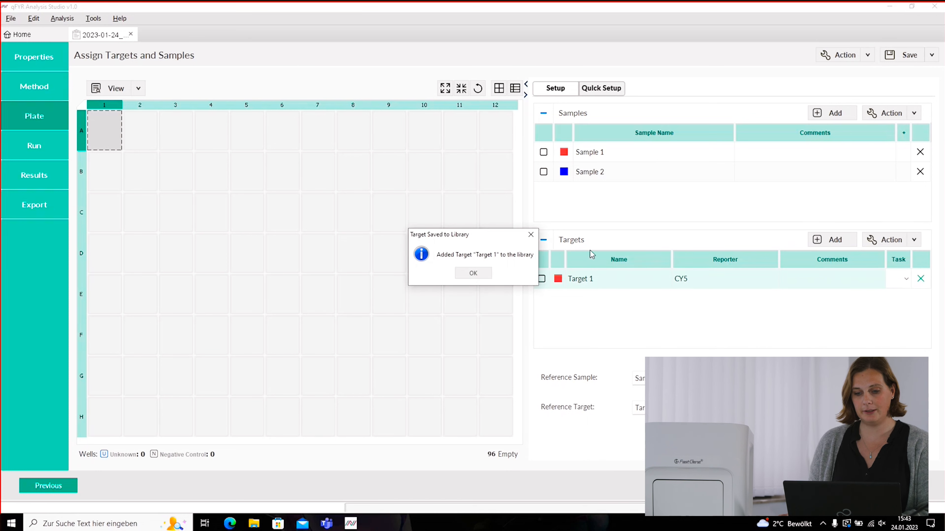
pyautogui.click(481, 273)
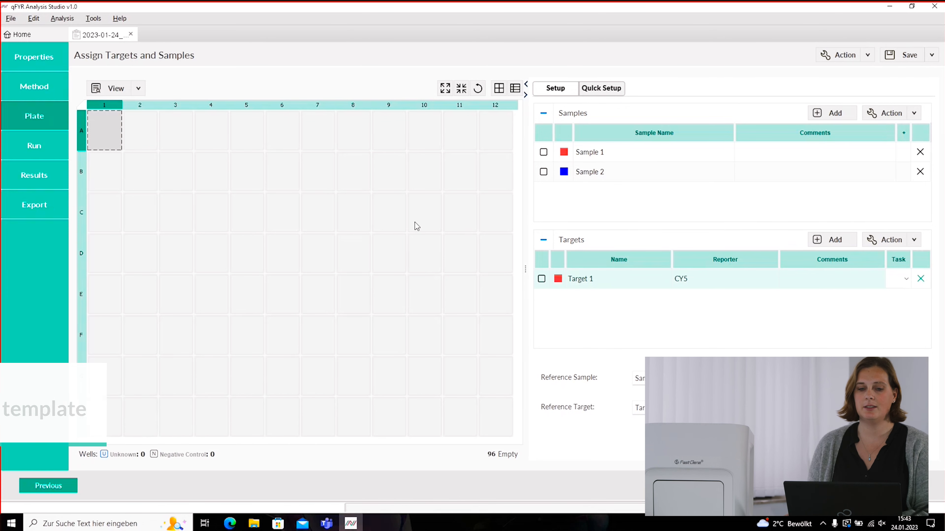
# - Assign Sample 1 and Target 1 with task Unknown to wells A1–A3
pyautogui.moveTo(112, 134); pyautogui.dragTo(175, 142)
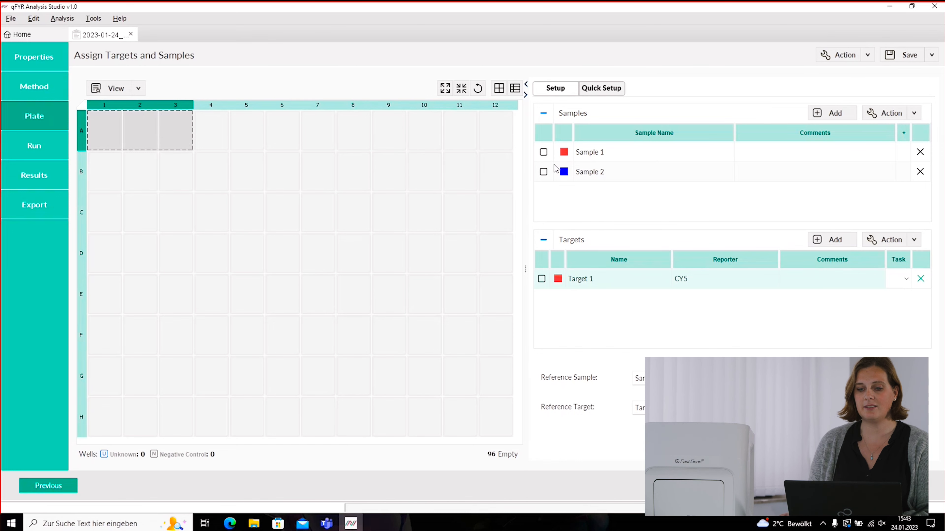
pyautogui.click(544, 152)
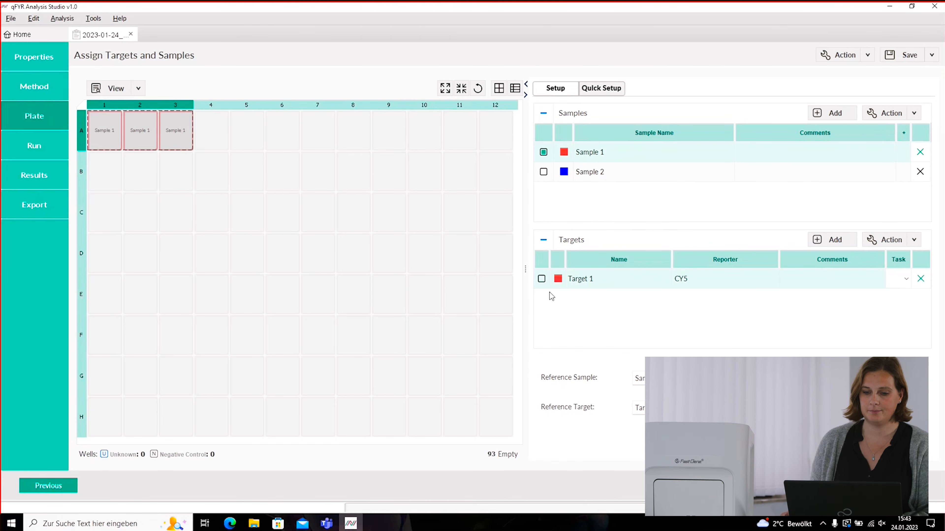
pyautogui.click(542, 279)
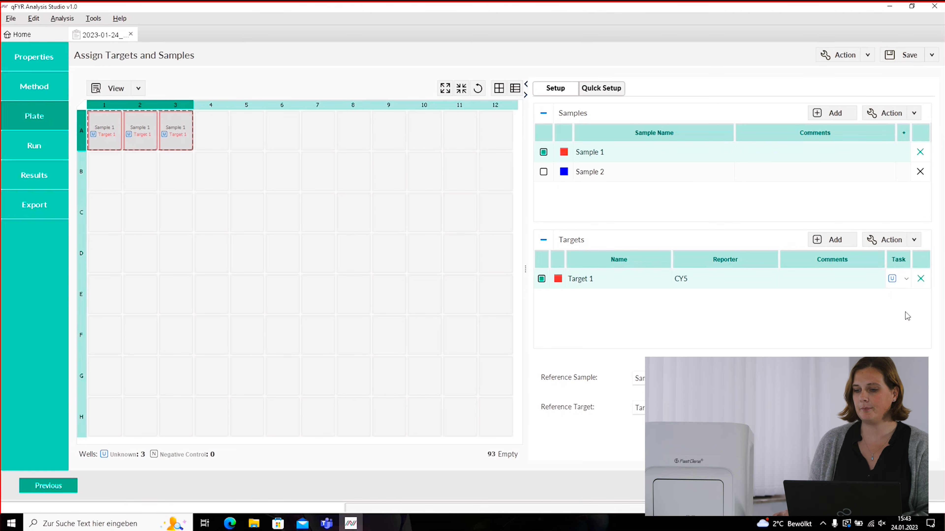
pyautogui.click(906, 279)
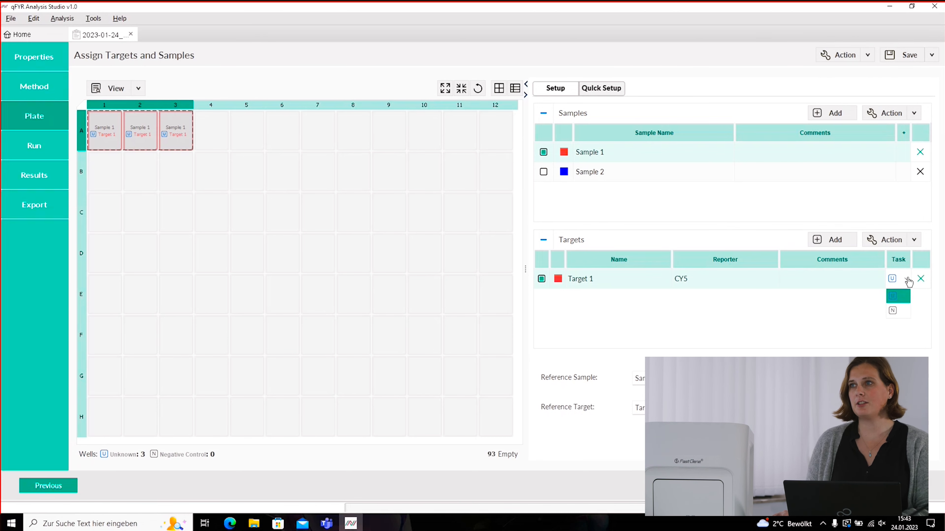
pyautogui.click(899, 297)
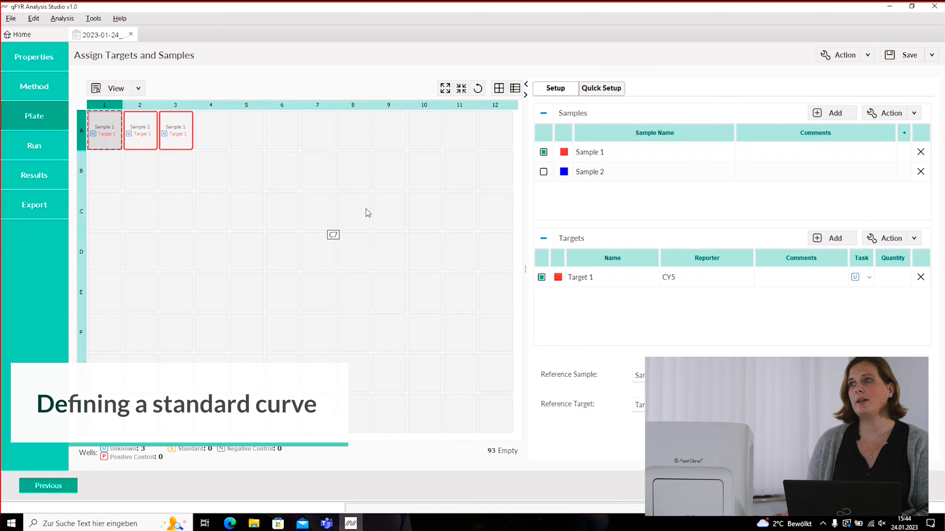
# - Open Define and Set Up Standards from the plate's context menu and enlarge the dialog
pyautogui.click(869, 56)
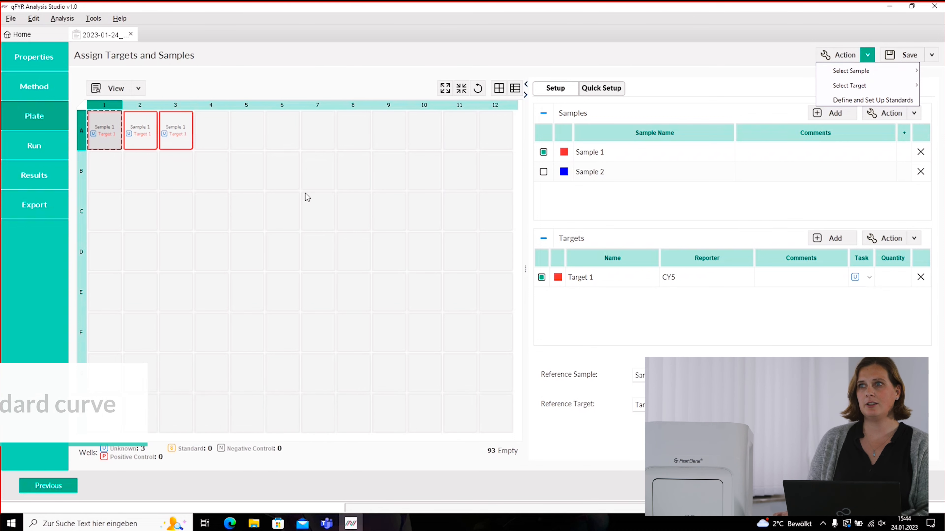
pyautogui.rightClick(324, 208)
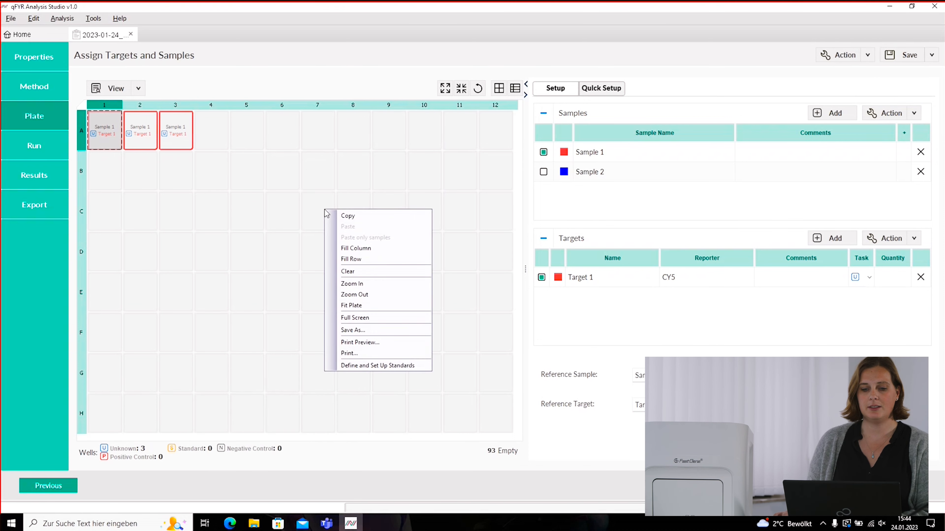
pyautogui.click(368, 367)
pyautogui.moveTo(472, 107); pyautogui.dragTo(482, 30)
pyautogui.moveTo(470, 349); pyautogui.dragTo(468, 439)
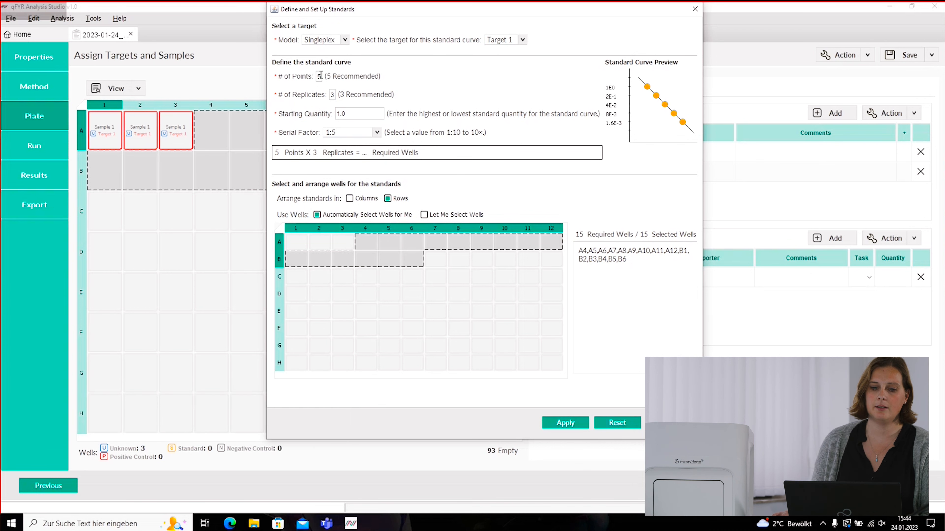
# - Confirm 3 replicates, 1.0 starting quantity and 1:5 dilution, and choose standard wells manually
pyautogui.click(332, 95)
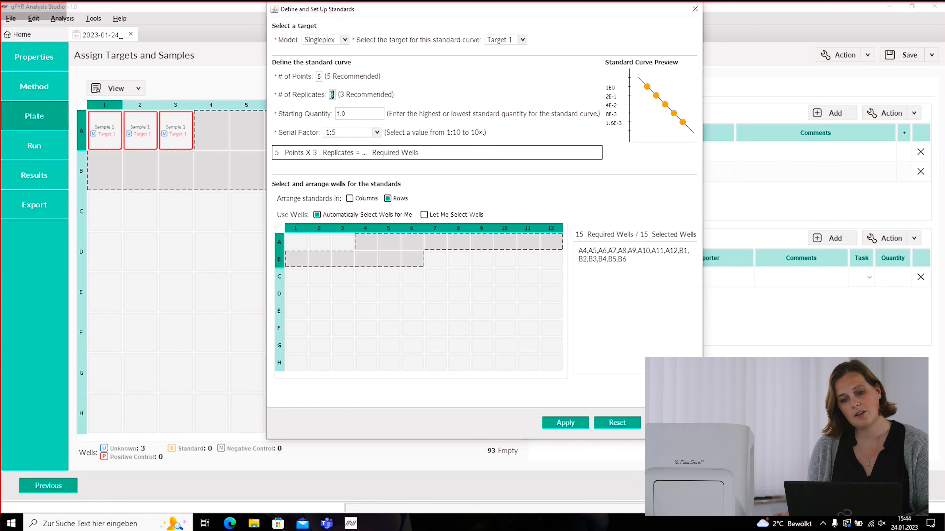
pyautogui.click(370, 113)
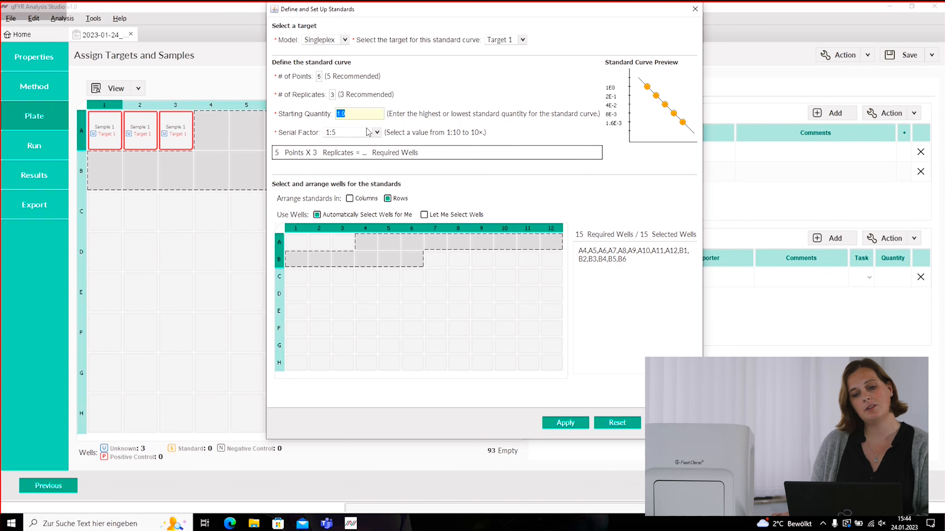
pyautogui.click(359, 134)
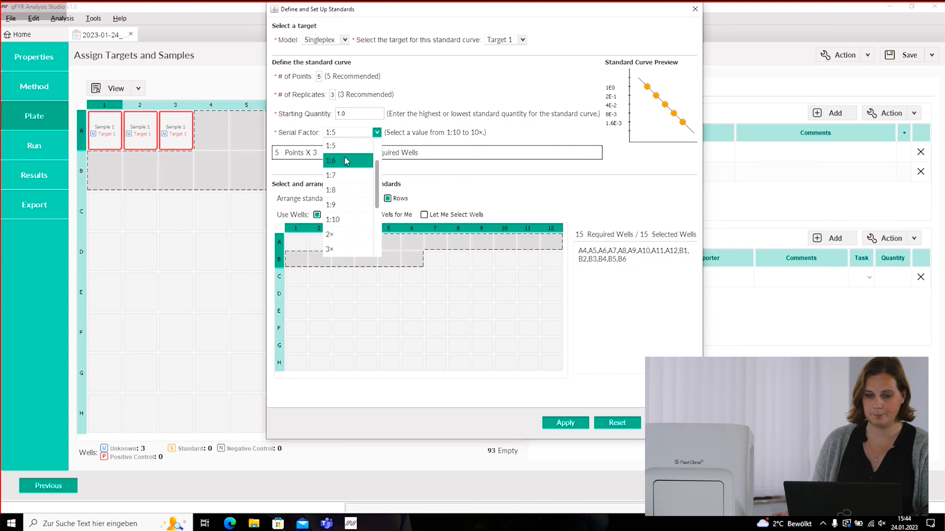
pyautogui.click(345, 143)
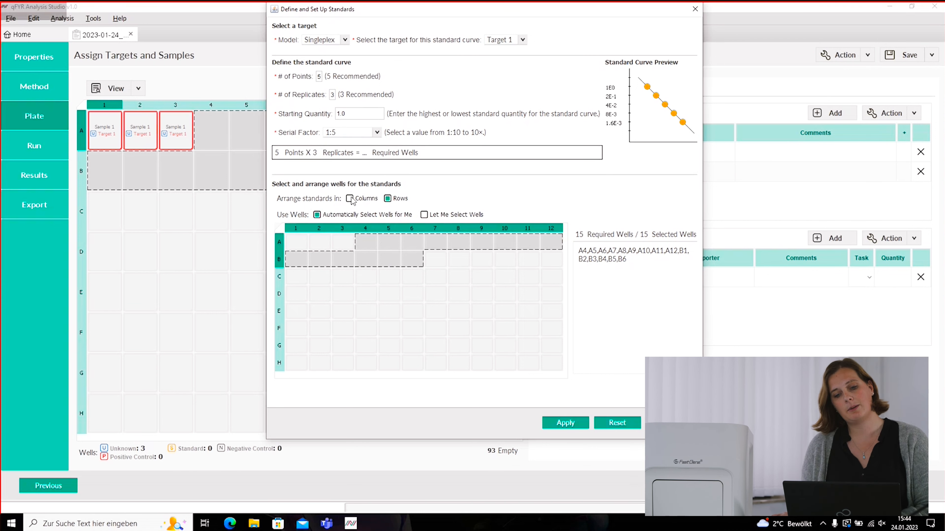
pyautogui.click(423, 216)
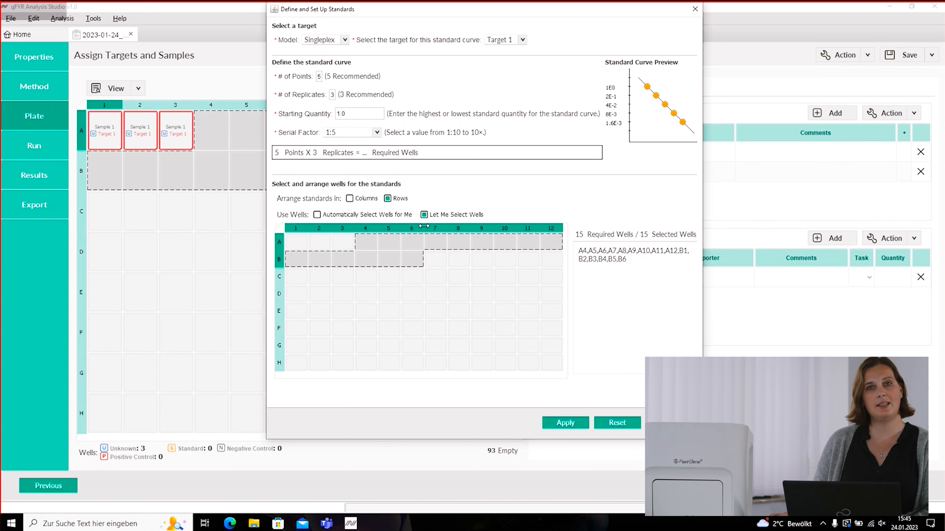
# - Place the 15 Target 1 standards in wells A4–E6 and check well A4's quantity
pyautogui.moveTo(367, 241); pyautogui.dragTo(419, 350)
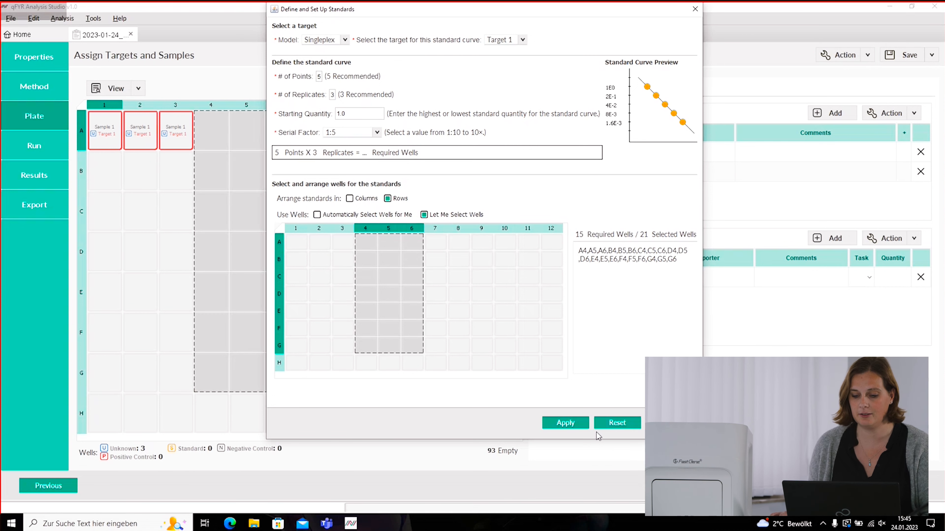
pyautogui.click(578, 427)
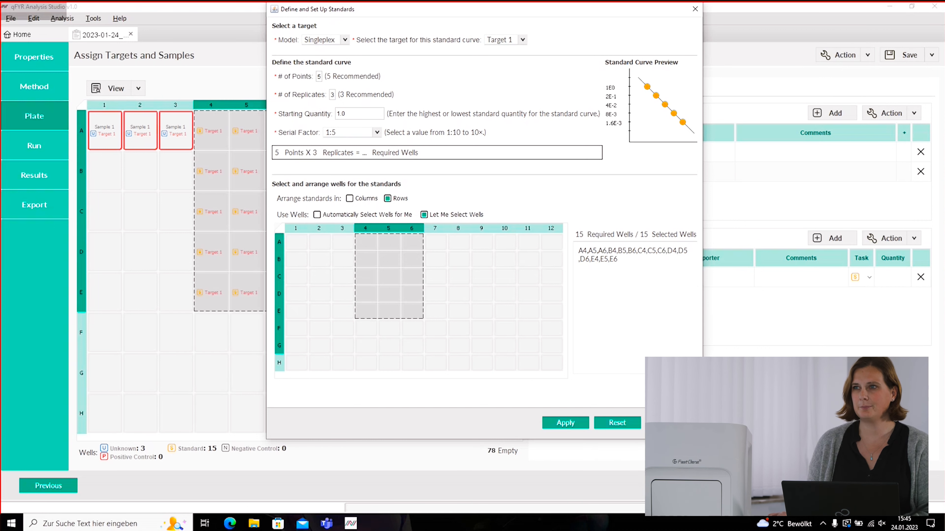
pyautogui.click(225, 138)
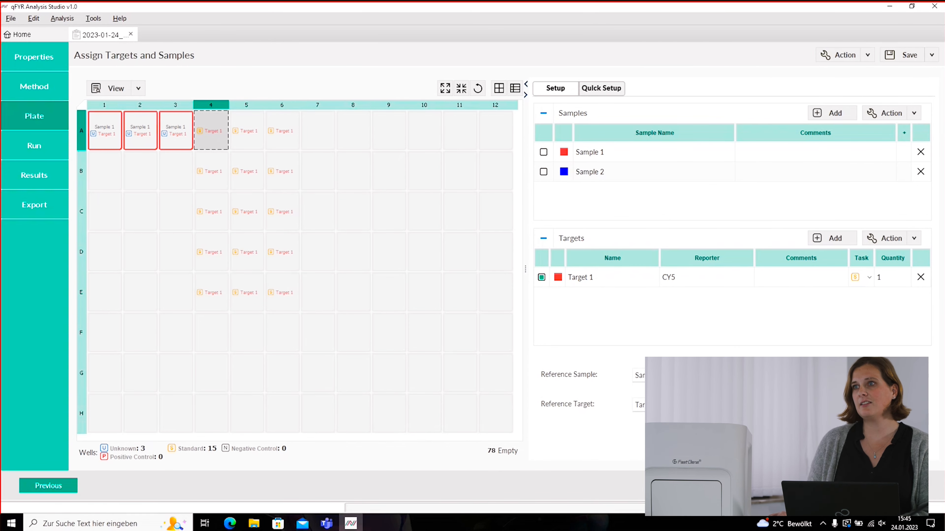
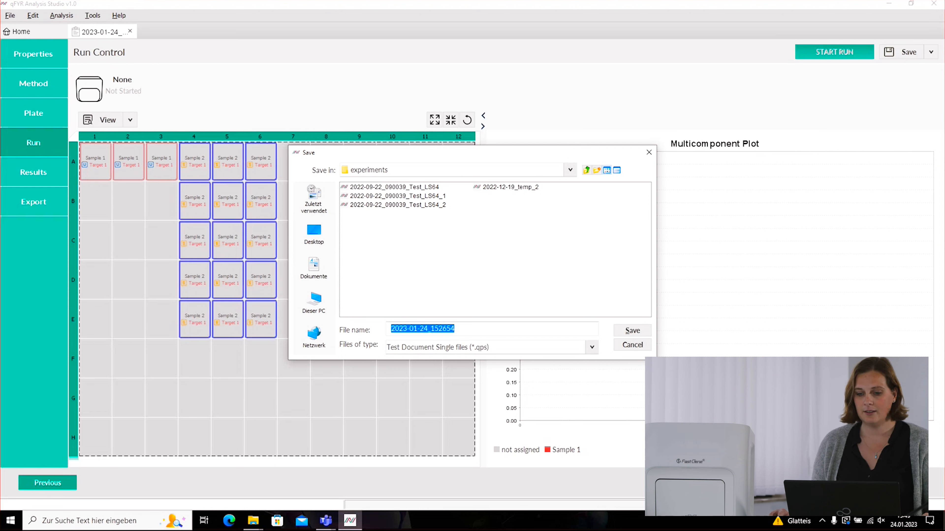
# - Save the run as 2023-01-24_152654 and wait until it reports 'Running completed'
pyautogui.click(636, 331)
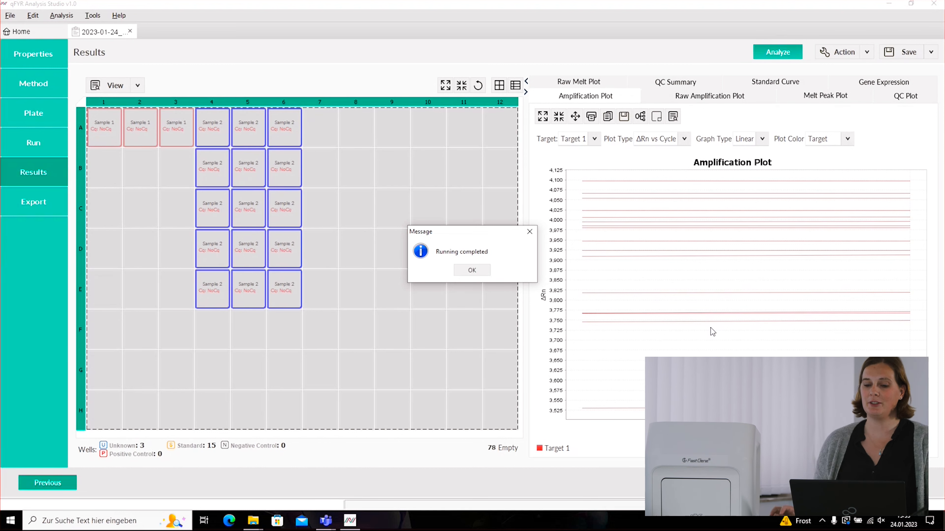
# - Dismiss the 'Running completed' message to reach the standard curve results
pyautogui.click(476, 271)
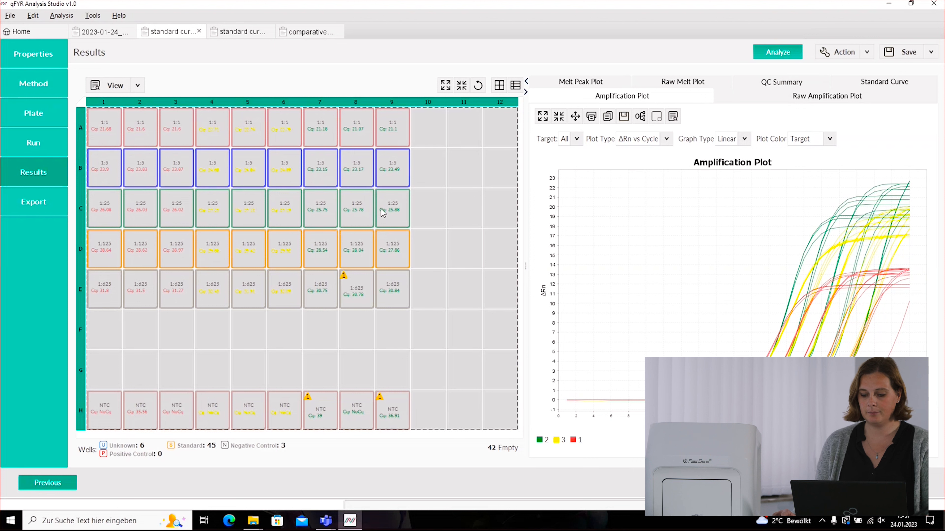
# - Switch the Results plate to a table listing each well's target, dye, Cq and Tm
pyautogui.moveTo(383, 212)
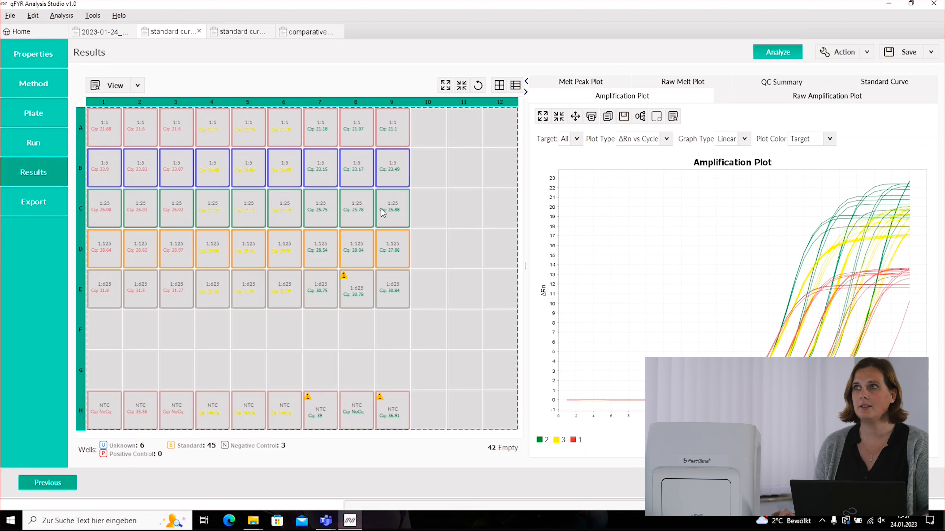
pyautogui.moveTo(252, 173)
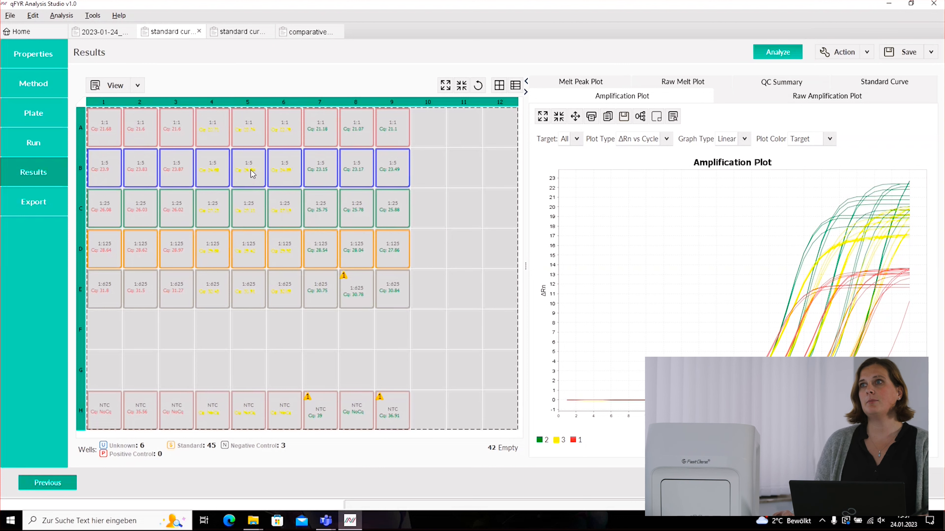
pyautogui.click(515, 85)
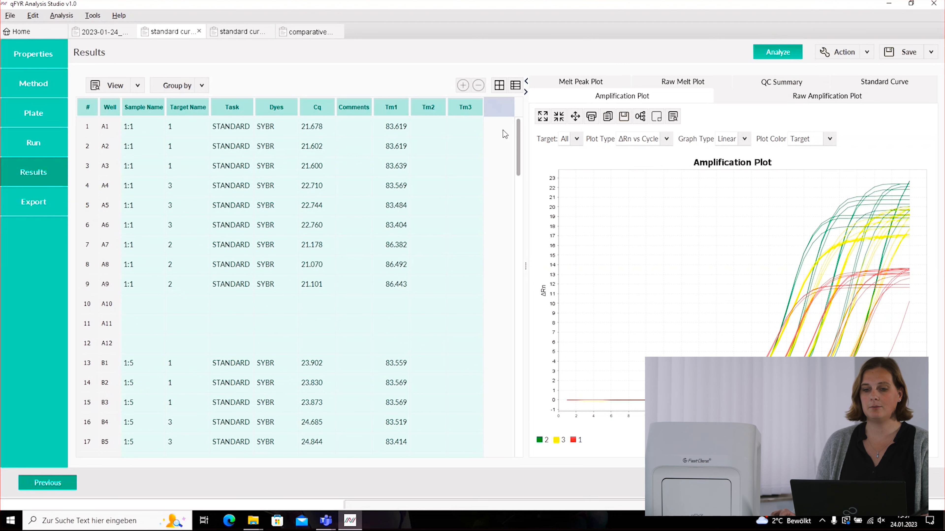
# - Return to the plate grid and restore all wells to the analysis
pyautogui.click(499, 85)
pyautogui.rightClick(278, 210)
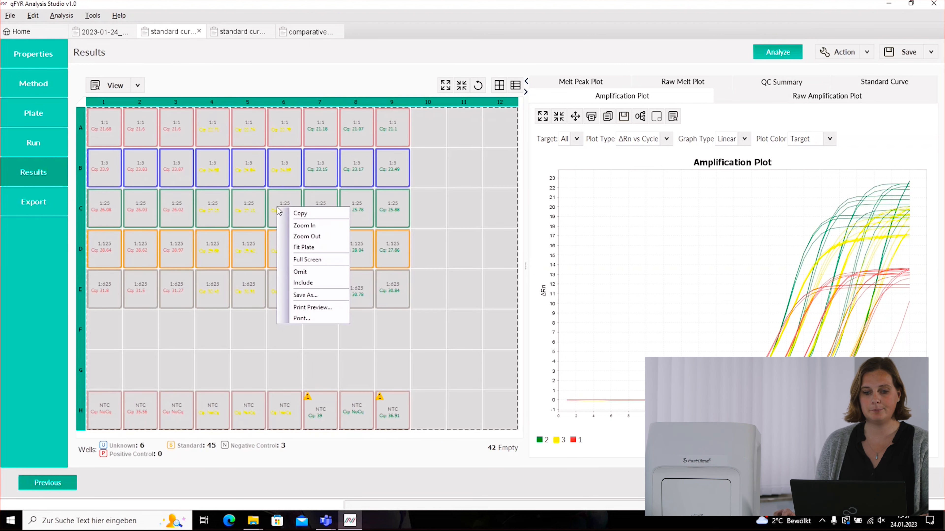
pyautogui.click(310, 272)
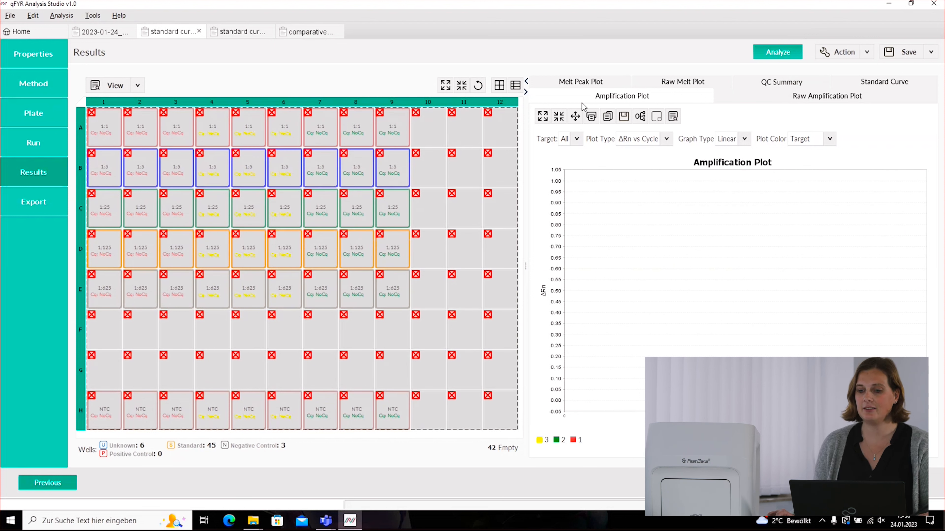
pyautogui.rightClick(248, 217)
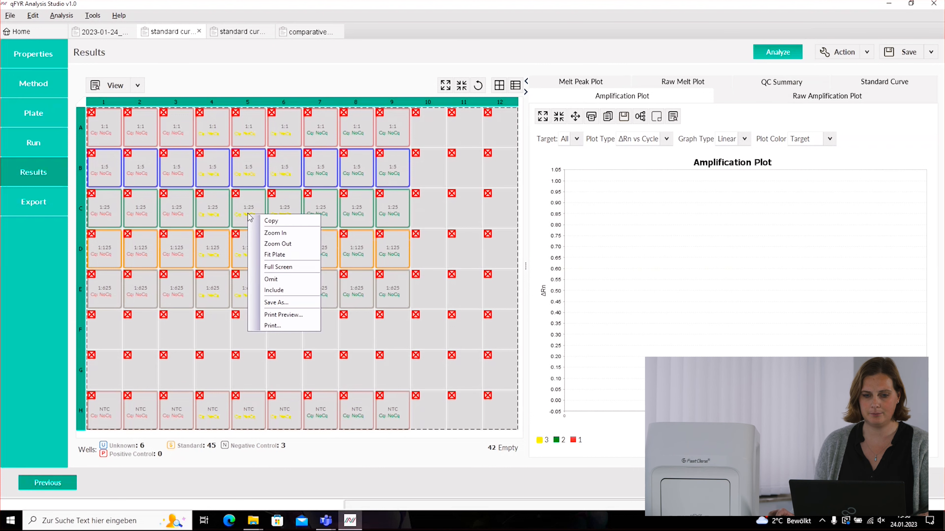
pyautogui.click(280, 289)
# - Omit well D6, reanalyze, and select wells A1–H9 to show every curve
pyautogui.click(283, 253)
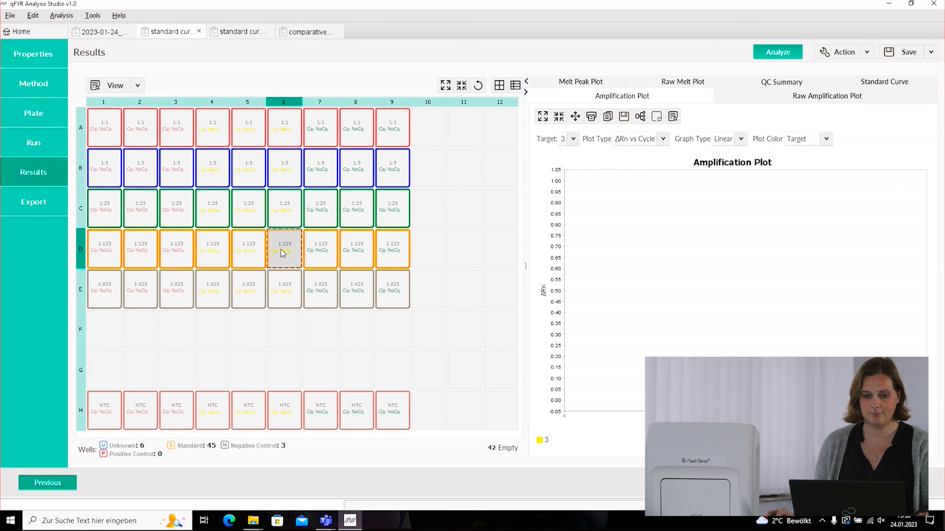
pyautogui.rightClick(283, 253)
pyautogui.click(297, 315)
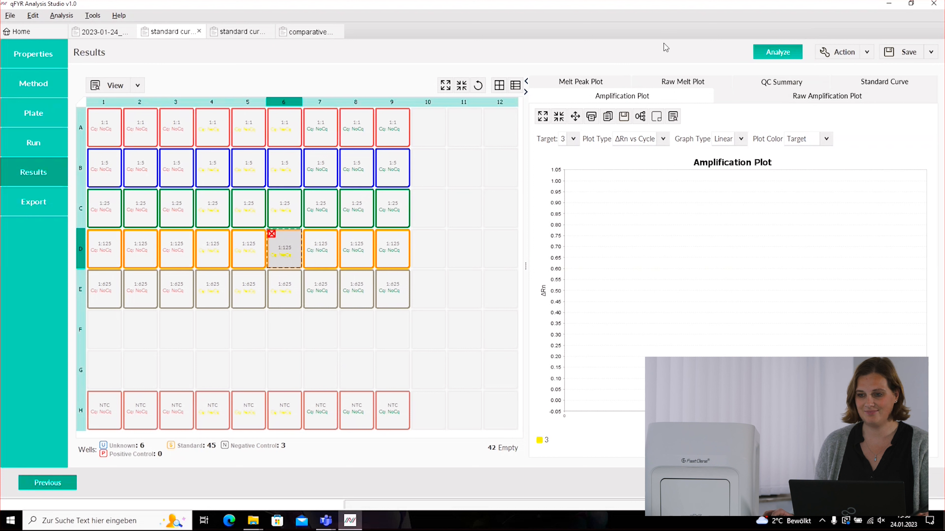
pyautogui.click(776, 56)
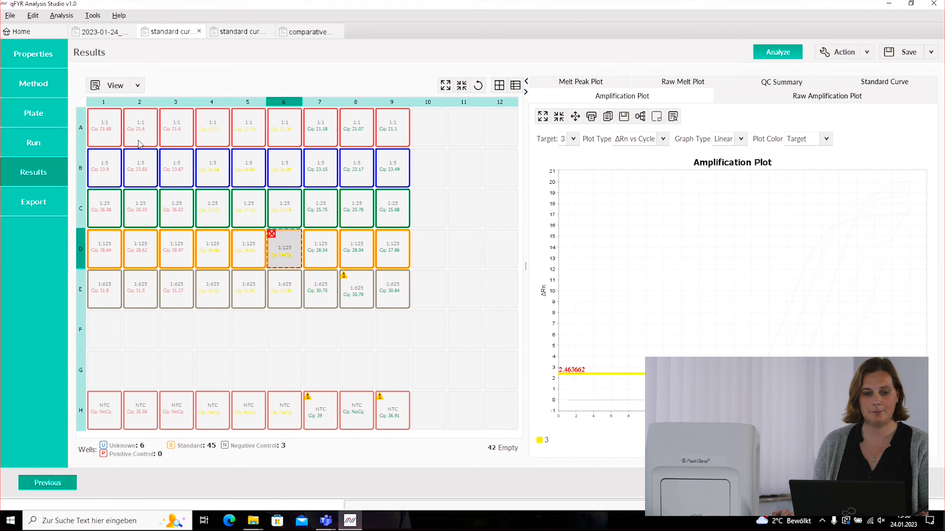
pyautogui.moveTo(107, 128); pyautogui.dragTo(397, 407)
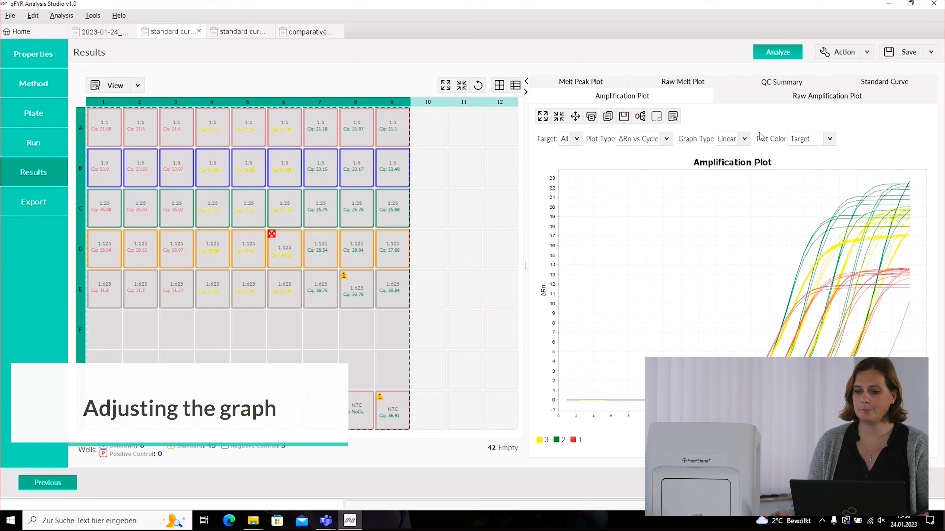
# - Choose the target to plot and keep a linear ΔRn vs Cycle graph
pyautogui.click(576, 139)
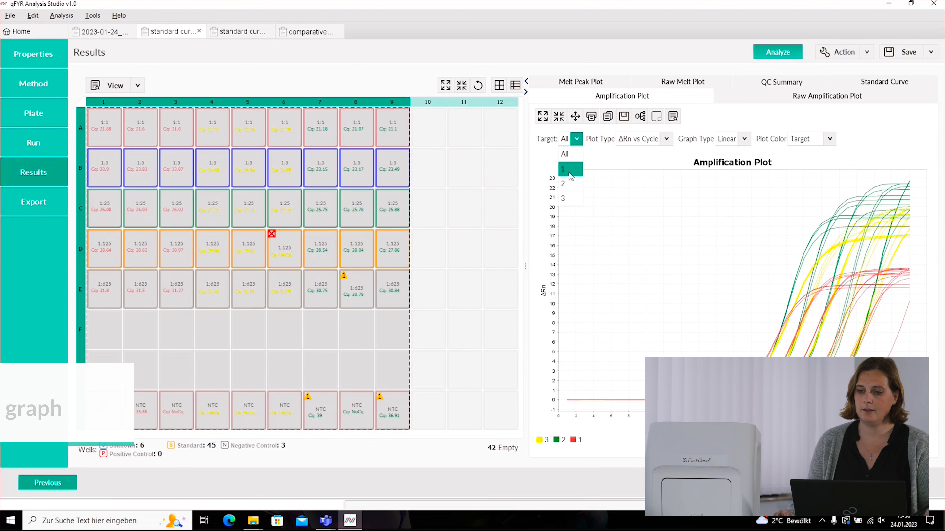
pyautogui.click(570, 171)
pyautogui.click(572, 140)
pyautogui.click(571, 184)
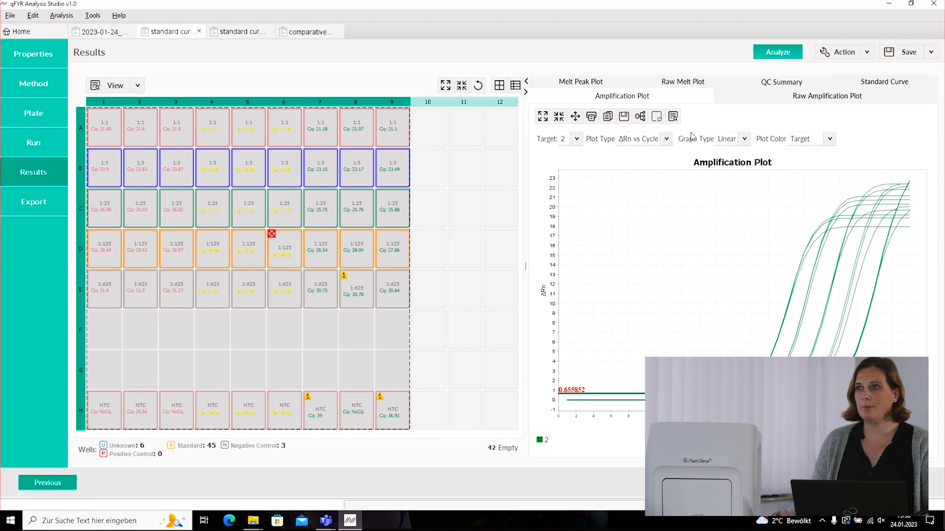
pyautogui.click(744, 139)
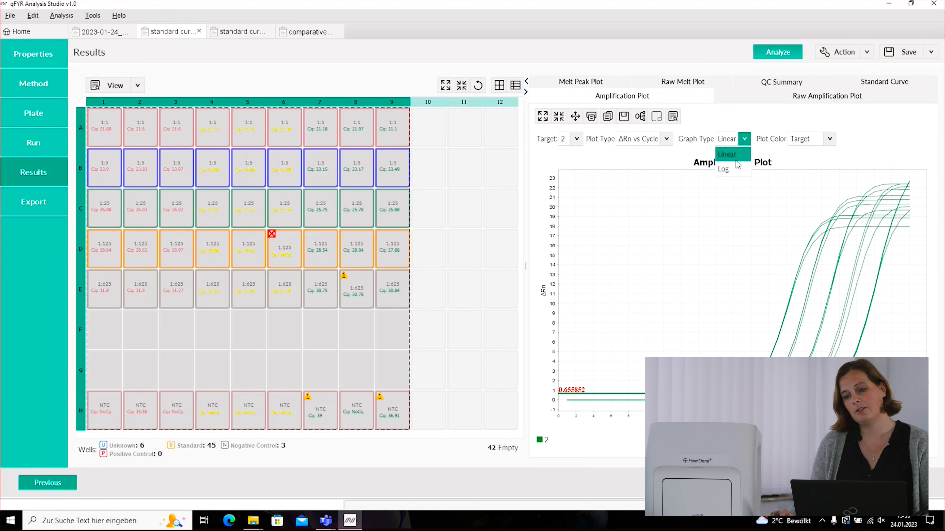
pyautogui.click(736, 170)
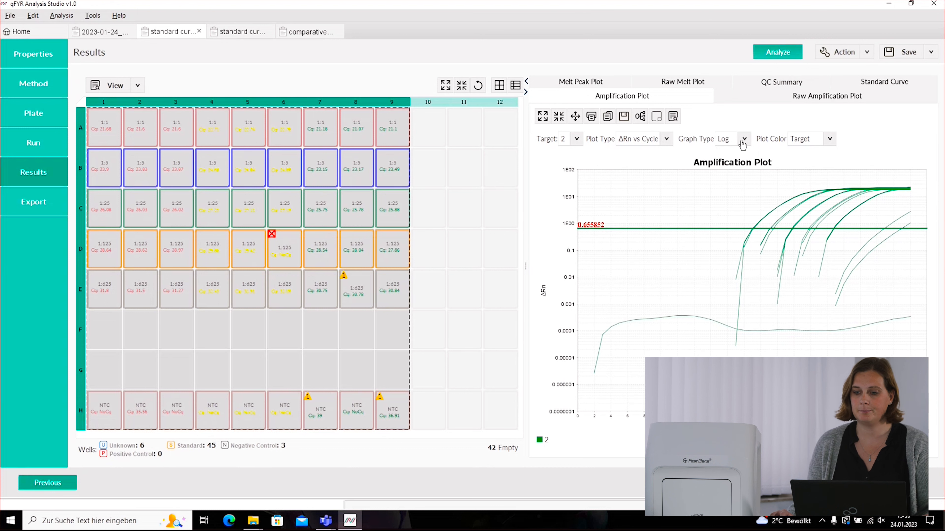
pyautogui.click(744, 139)
pyautogui.click(727, 154)
pyautogui.click(665, 139)
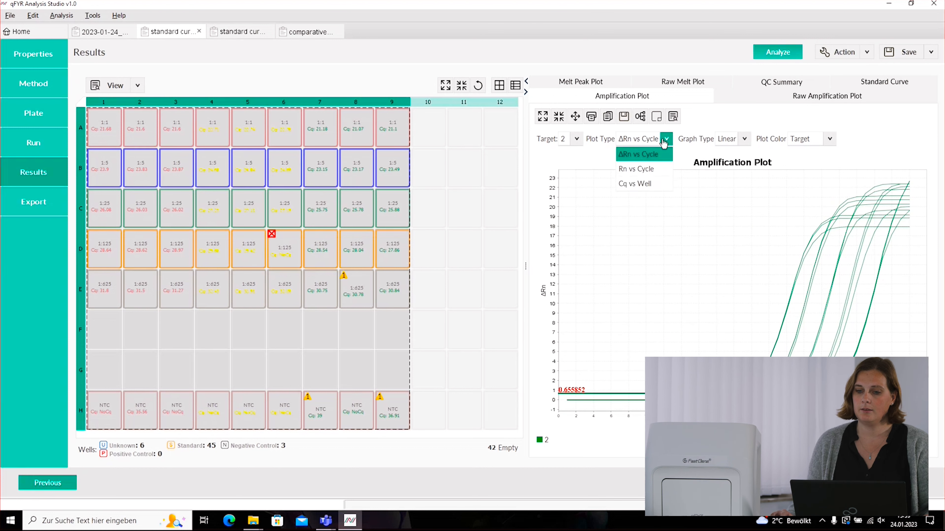
pyautogui.click(665, 148)
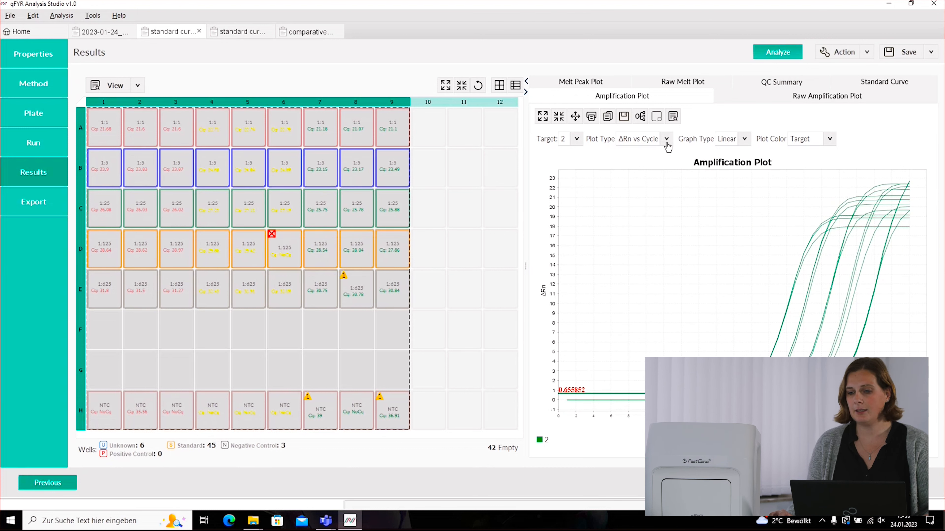
# - Colour the amplification curves by Flag Status and bring up Plot Properties
pyautogui.click(829, 140)
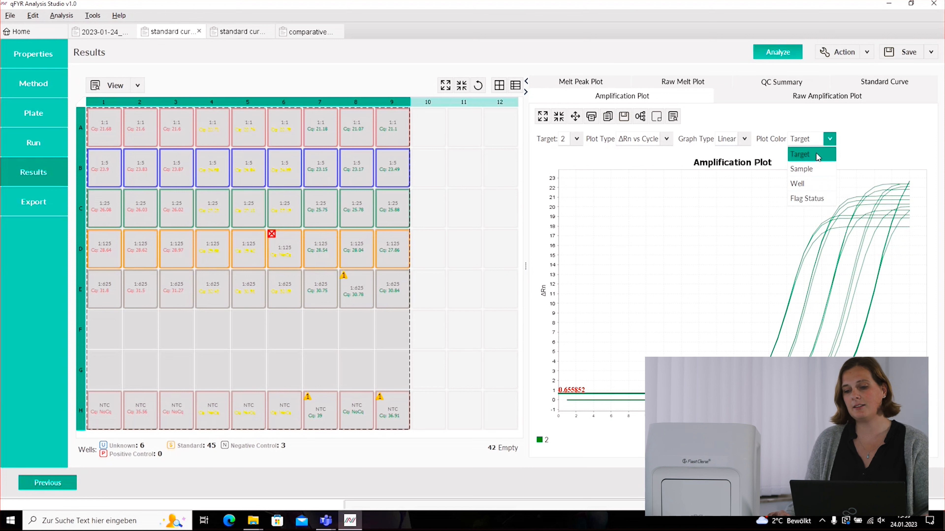
pyautogui.click(818, 168)
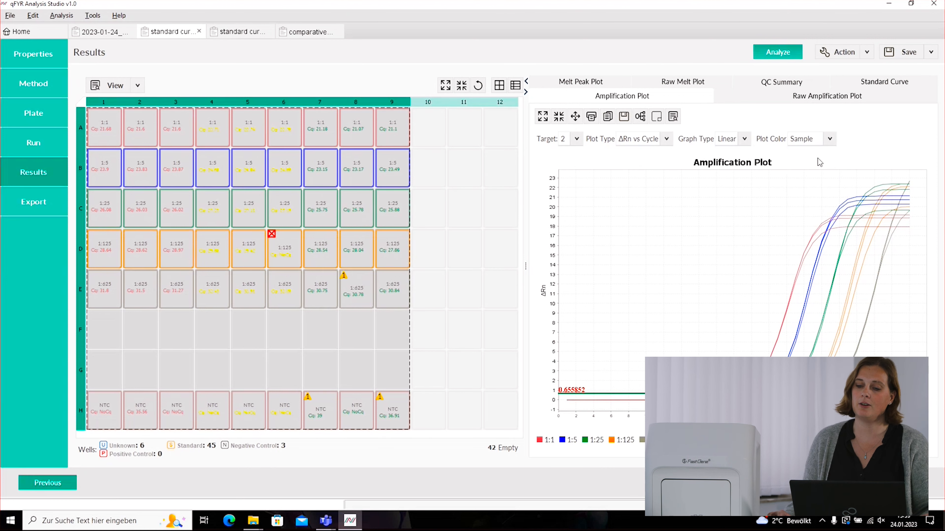
pyautogui.click(823, 144)
pyautogui.click(815, 184)
pyautogui.click(828, 141)
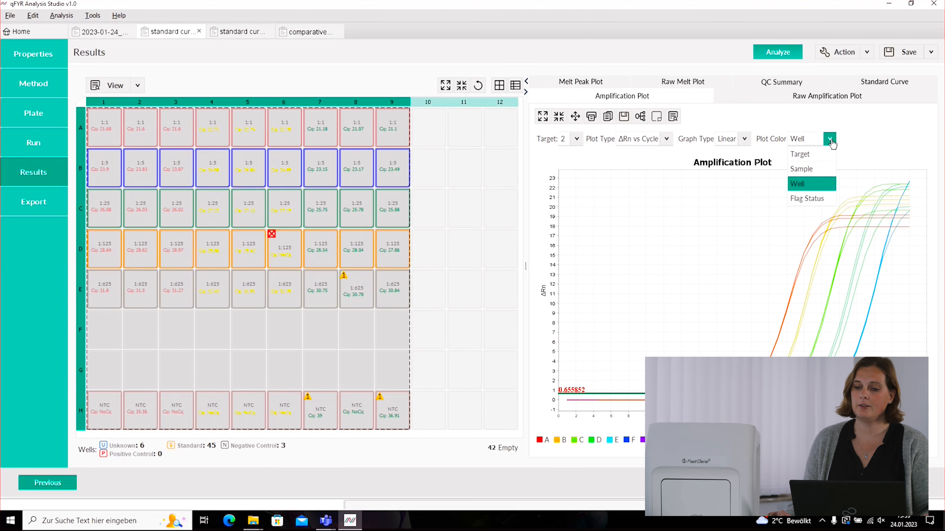
pyautogui.click(812, 201)
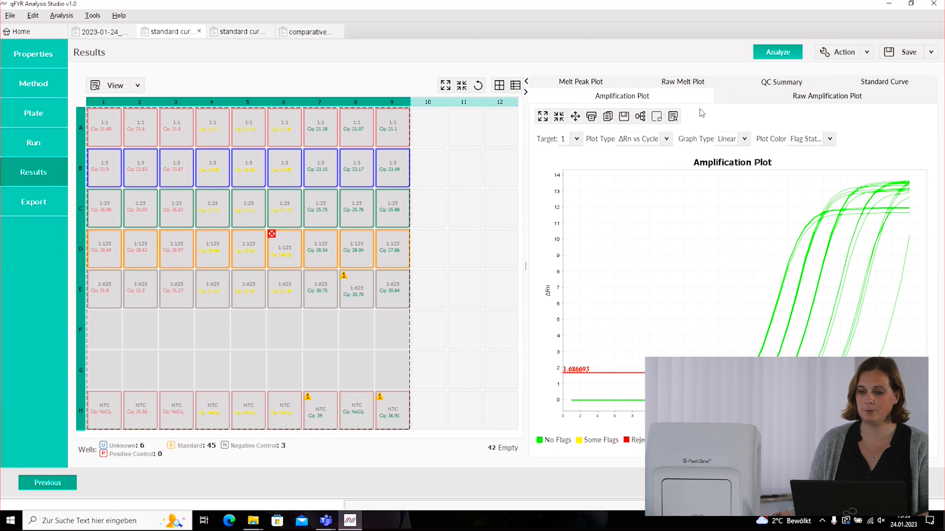
pyautogui.click(672, 116)
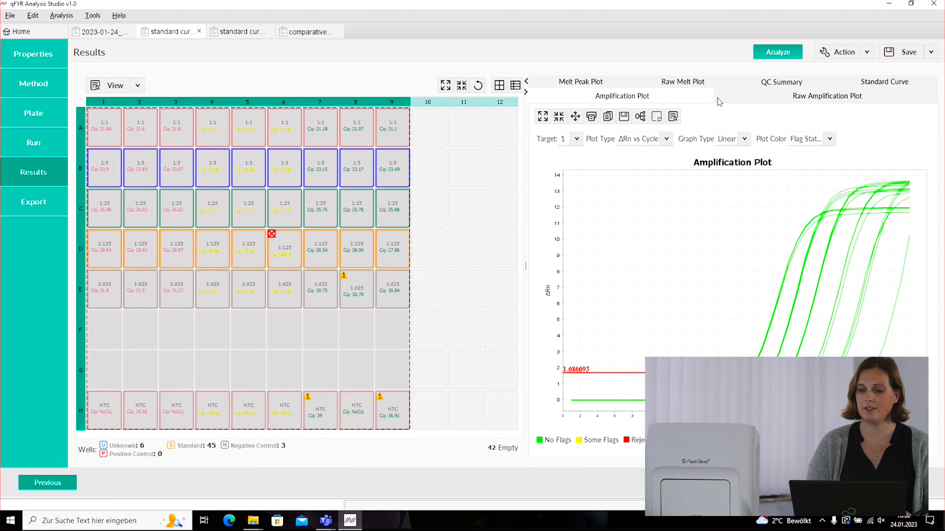
pyautogui.click(639, 117)
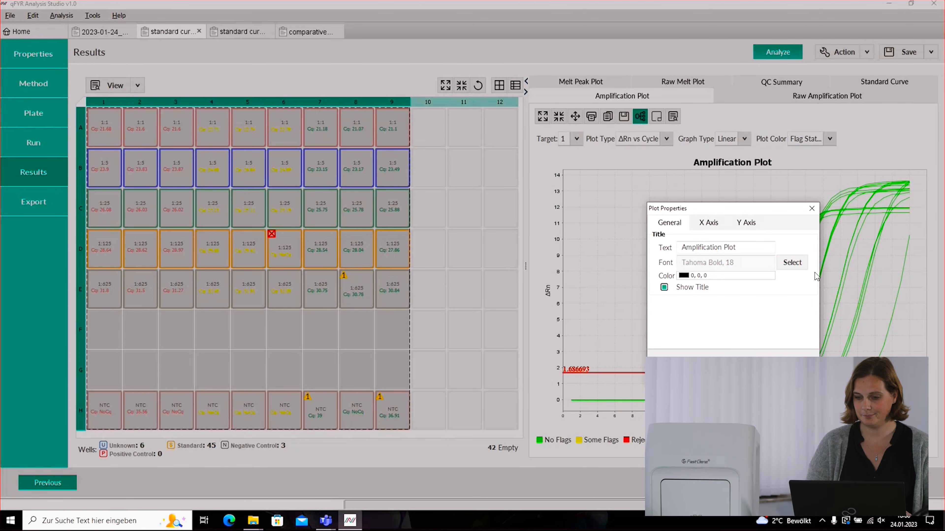
# - Review the X and Y axis settings in Plot Properties, then close it
pyautogui.click(711, 222)
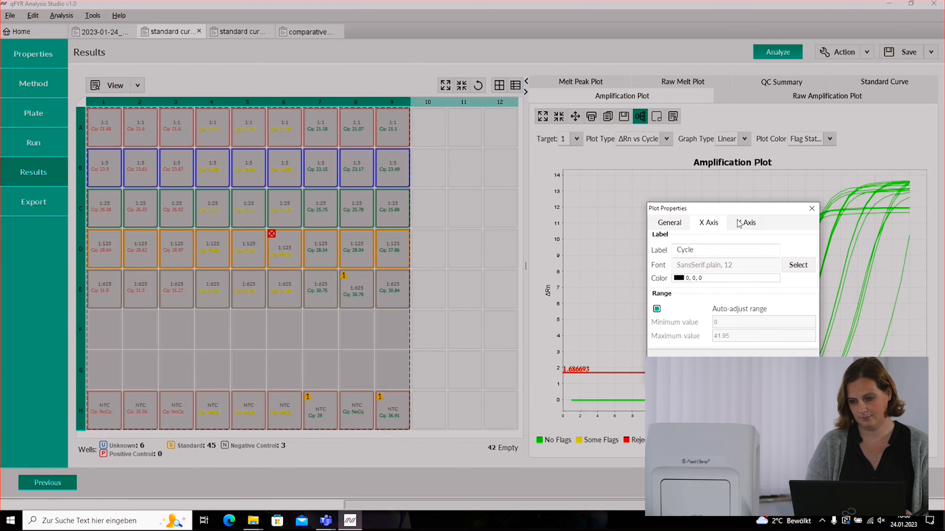
pyautogui.click(747, 222)
pyautogui.click(811, 210)
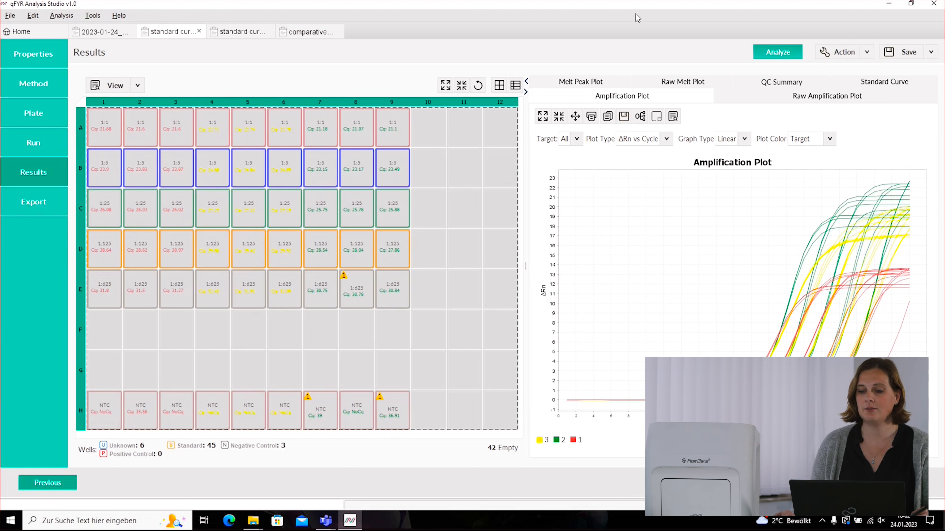
# - Switch the chart to the Raw Melt Plot for the standard curve wells
pyautogui.click(693, 86)
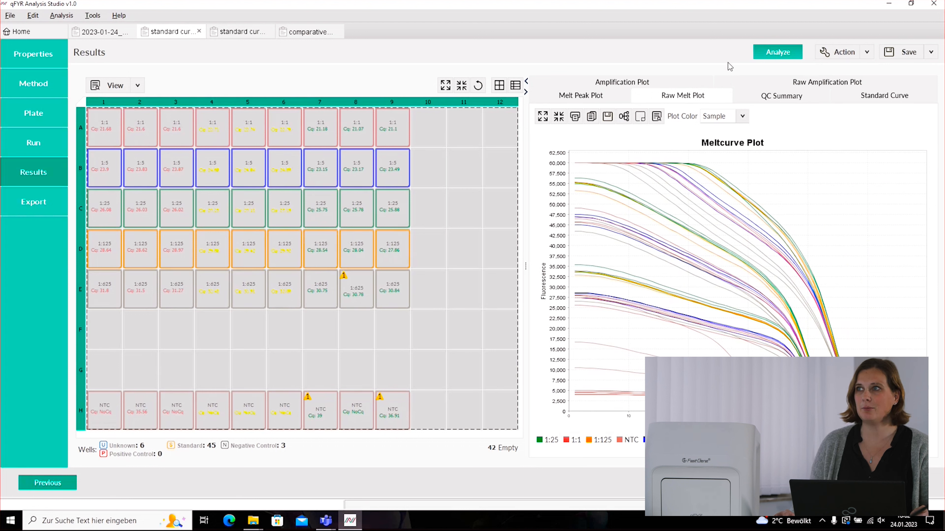
# - Compare melt peak curves for wells A1–E9, the row H NTCs, then all wells
pyautogui.click(592, 97)
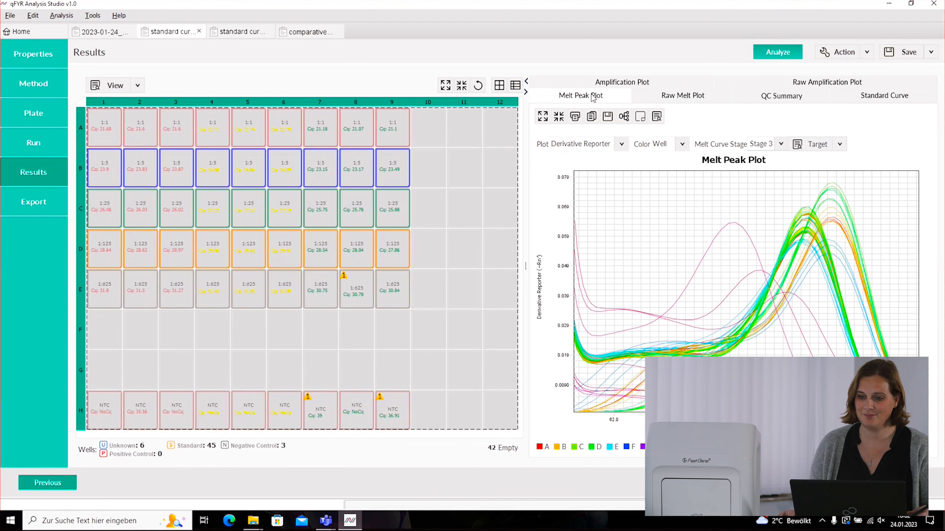
pyautogui.moveTo(104, 127); pyautogui.dragTo(392, 298)
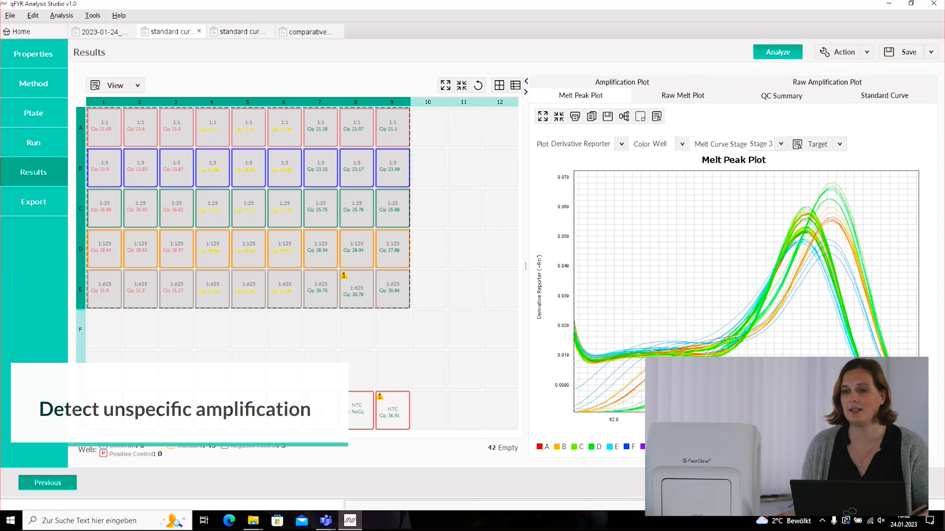
pyautogui.moveTo(103, 409); pyautogui.dragTo(394, 426)
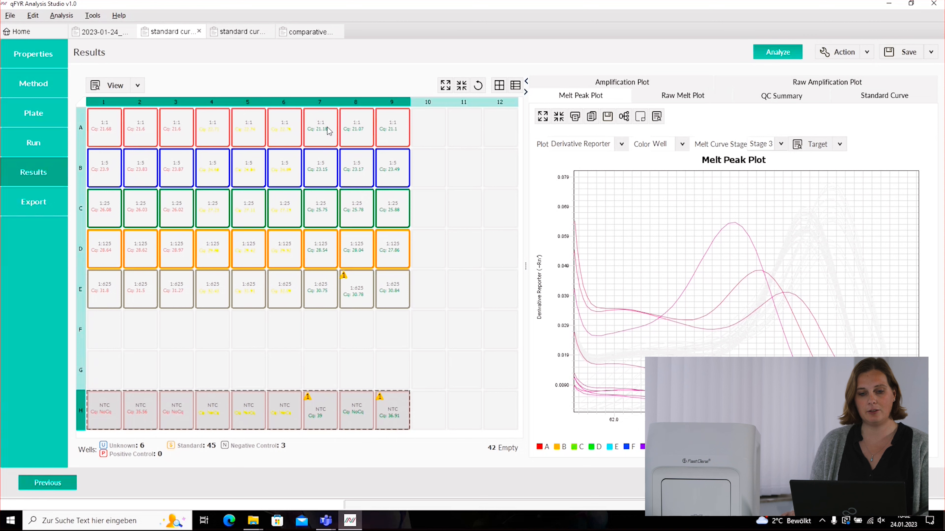
pyautogui.keyDown('shift'); pyautogui.click(397, 138); pyautogui.keyUp('shift')
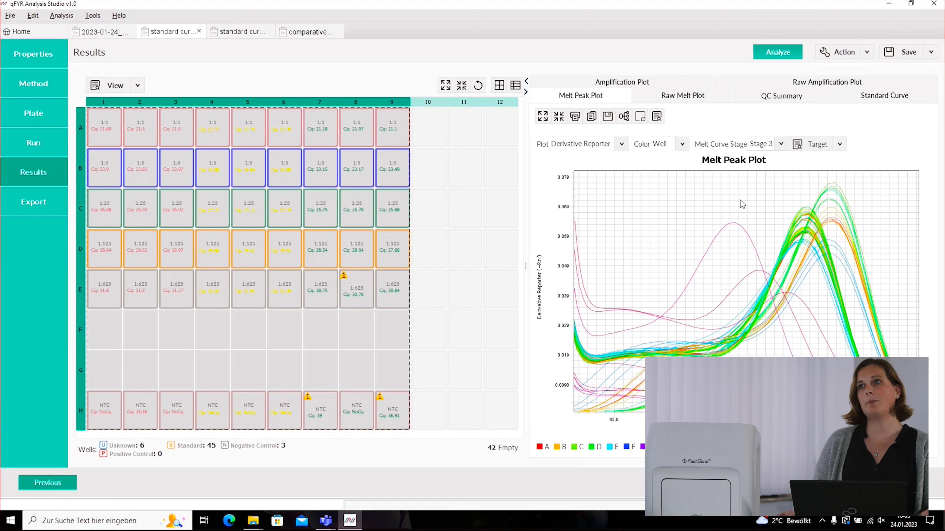
# - Plot Normalized Reporter melt curves and show the QC flag summary
pyautogui.click(618, 145)
pyautogui.click(600, 173)
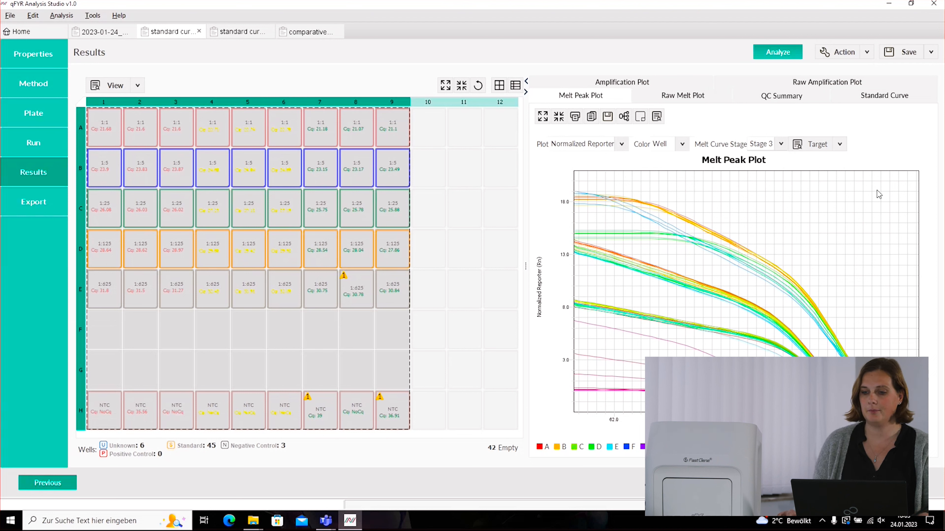
pyautogui.click(790, 100)
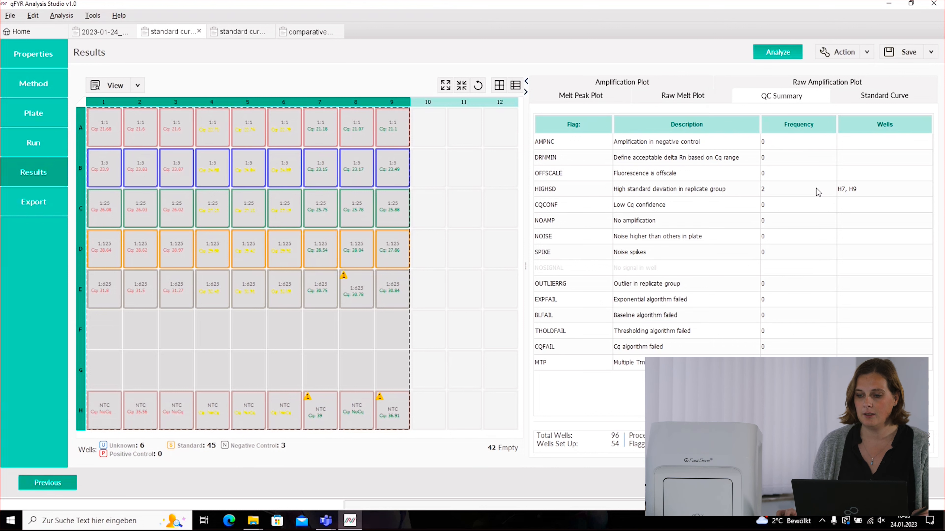
# - Check which wells carry the HIGHSD flag in the QC Summary
pyautogui.click(796, 190)
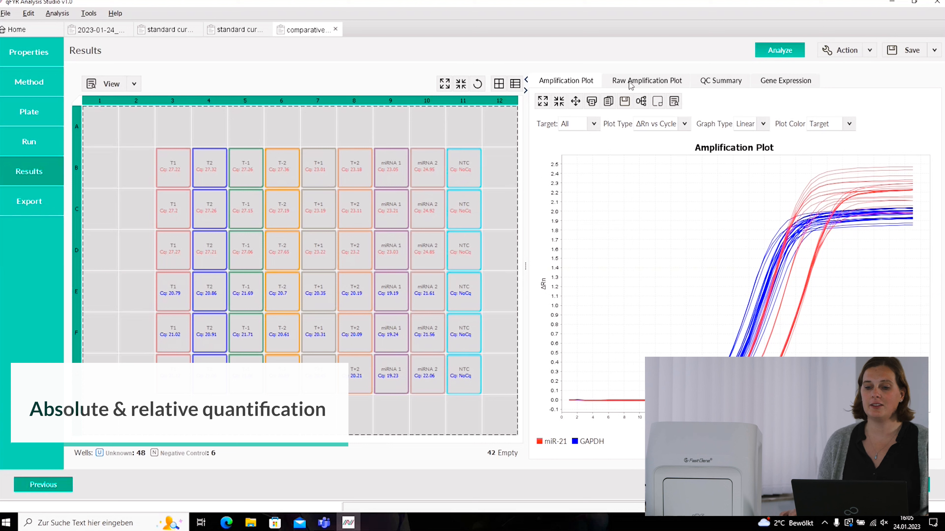
# - Show Gene Expression results with ΔΔCq, RQ per sample and the miR-21 RQ chart
pyautogui.click(794, 82)
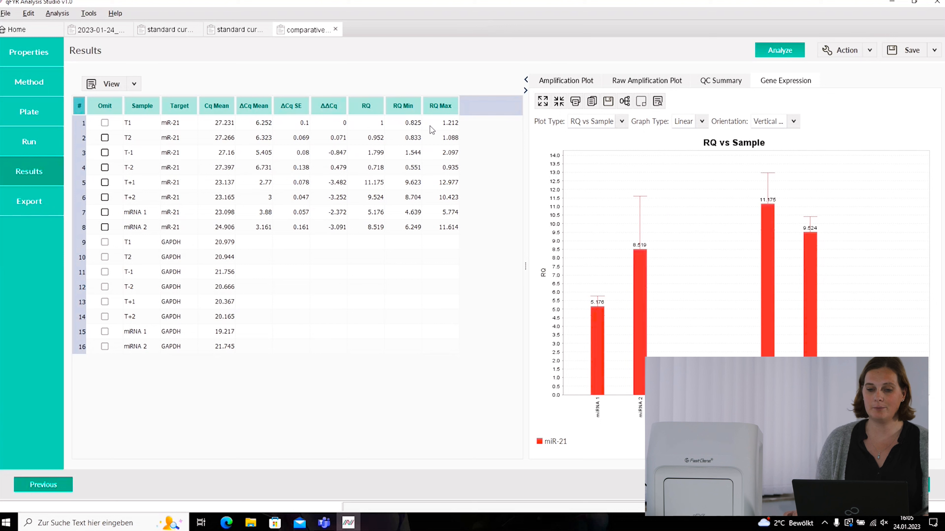
# - Chart RQ for samples T1, T2 and T-2 individually, then for all result rows
pyautogui.click(256, 125)
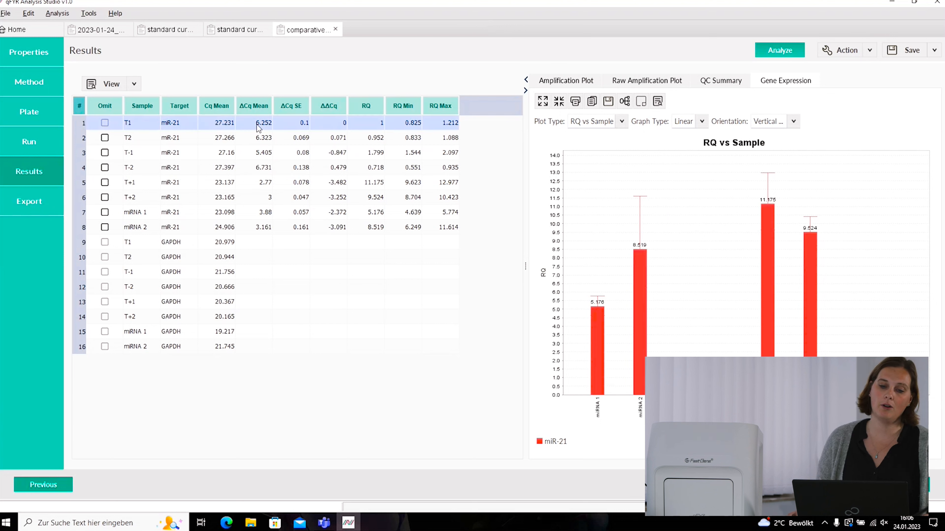
pyautogui.click(303, 141)
pyautogui.click(333, 167)
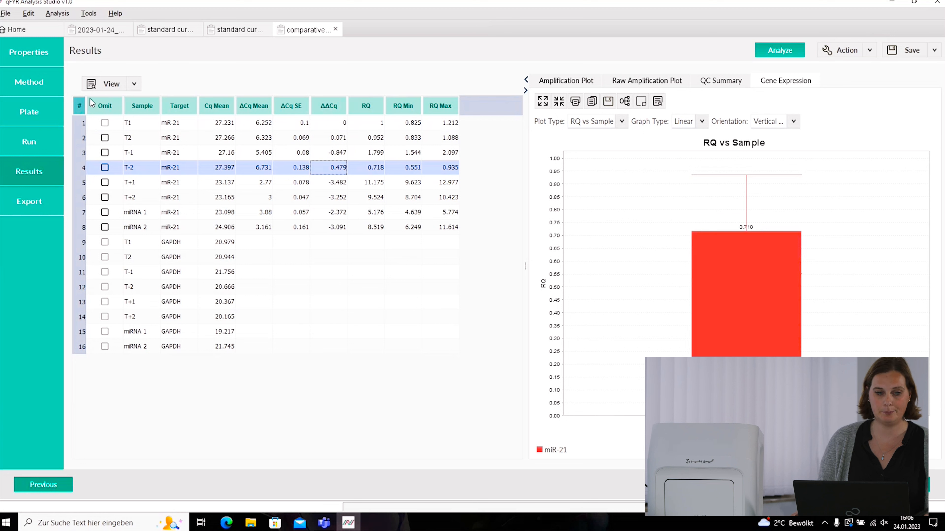
pyautogui.moveTo(150, 123); pyautogui.dragTo(405, 348)
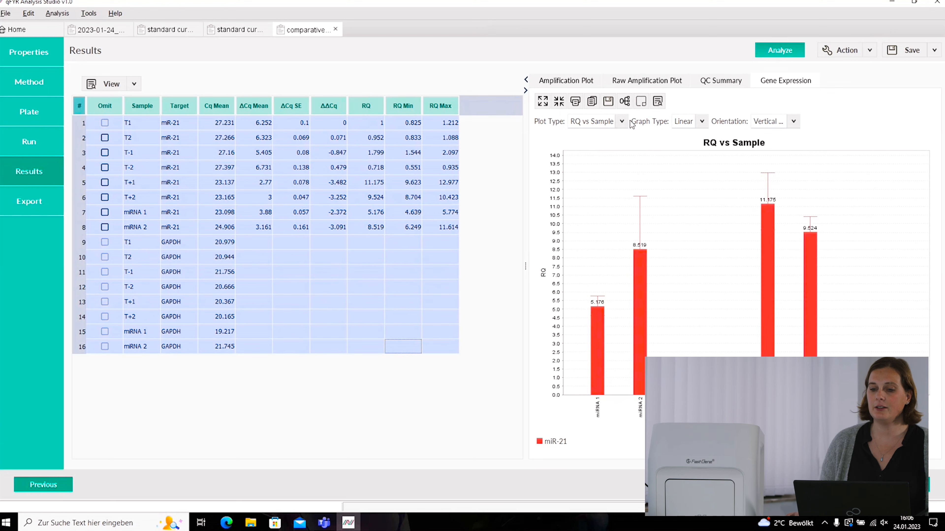
# - Try RQ vs Target, return to RQ vs Sample, and chart only samples T1 through T+2
pyautogui.click(621, 121)
pyautogui.click(622, 143)
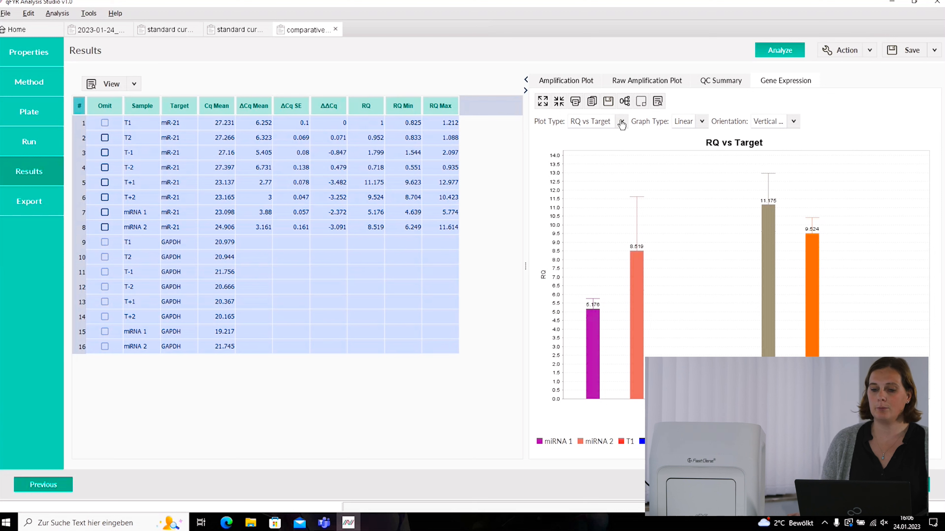
pyautogui.click(621, 123)
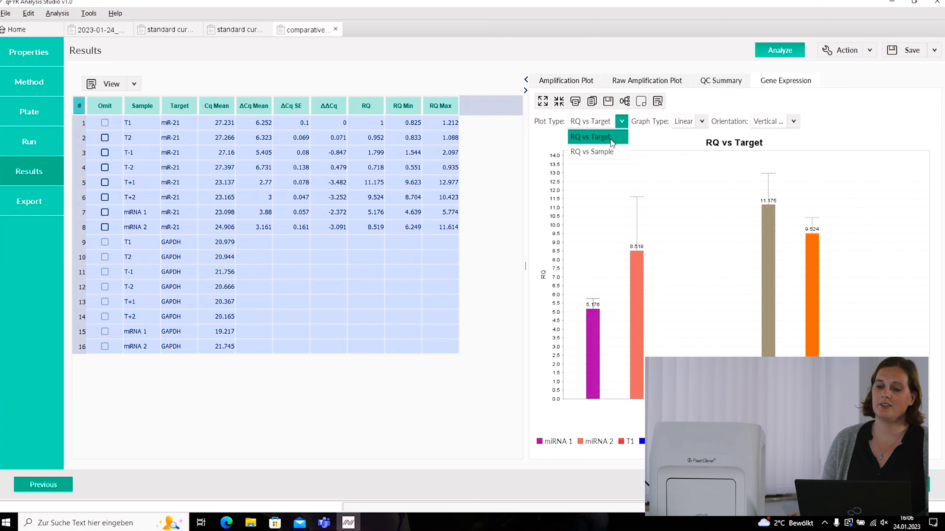
pyautogui.click(610, 153)
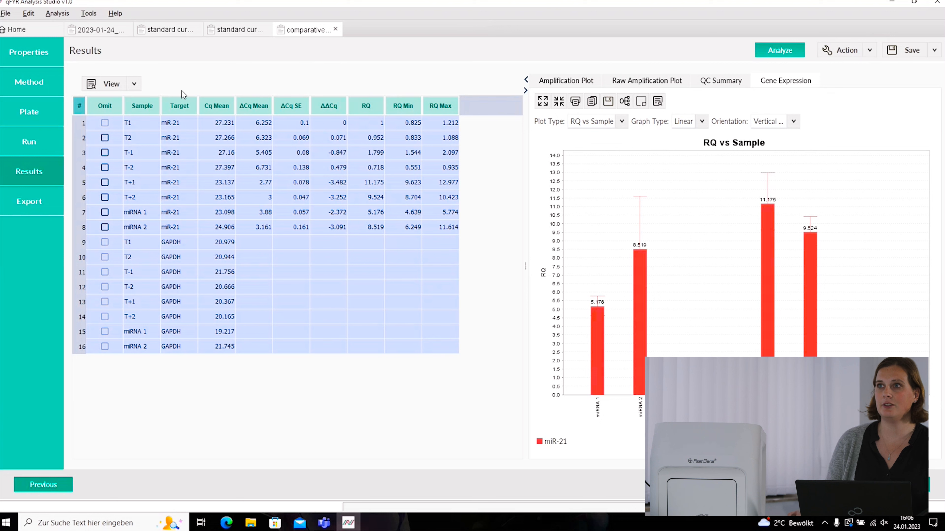
pyautogui.moveTo(233, 199); pyautogui.dragTo(56, 41)
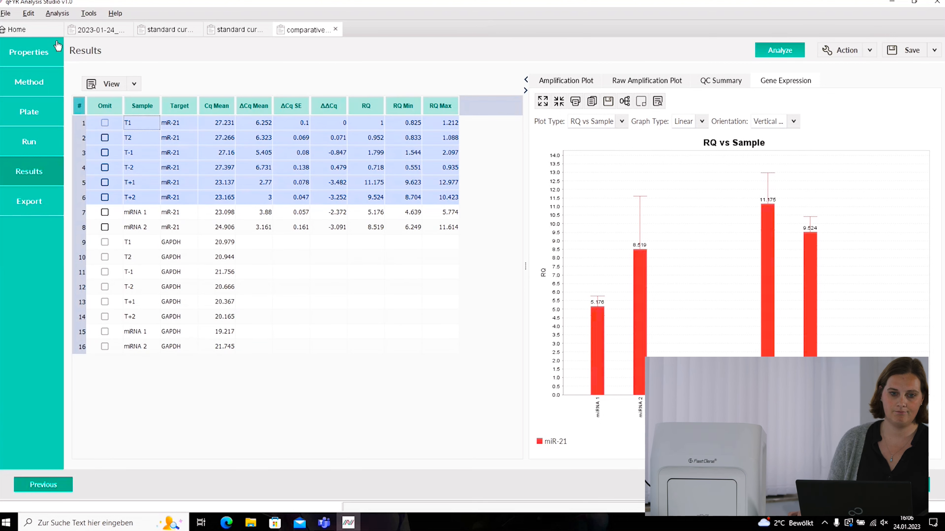
pyautogui.click(57, 14)
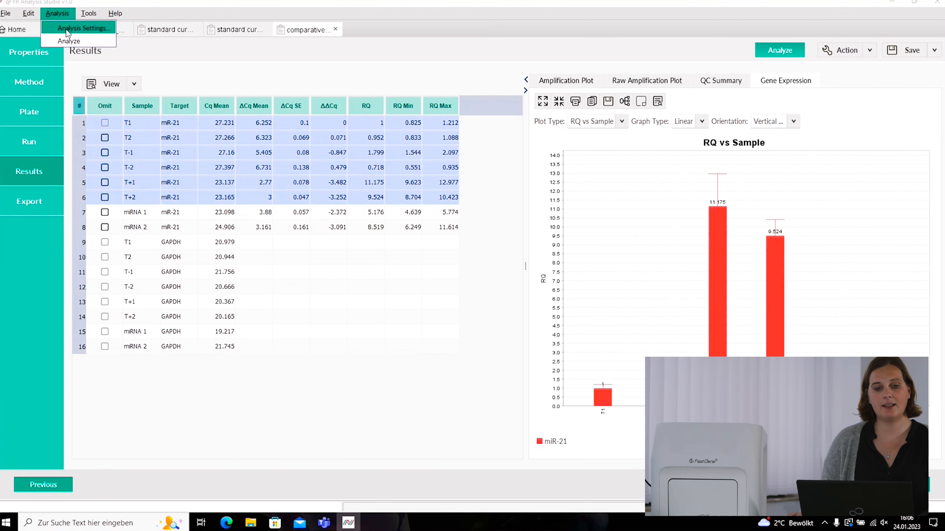
pyautogui.click(83, 29)
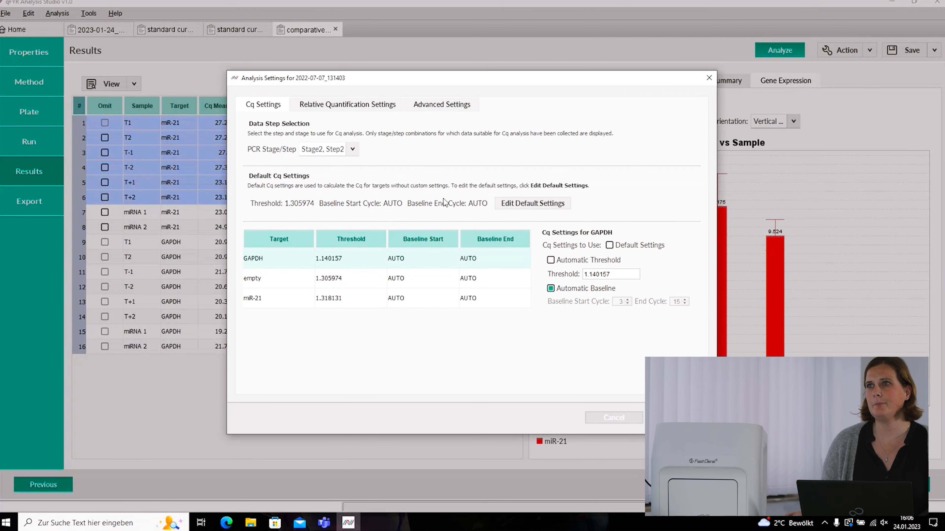
pyautogui.click(356, 109)
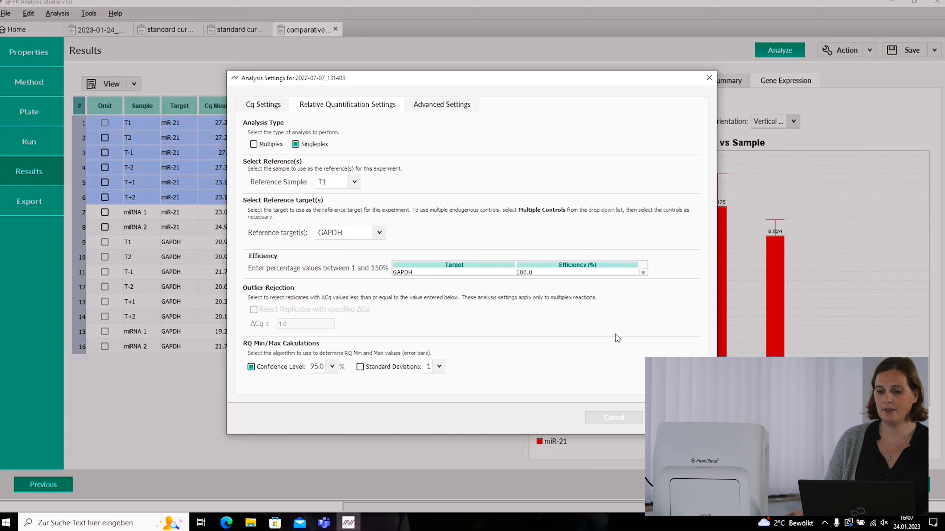
pyautogui.click(709, 78)
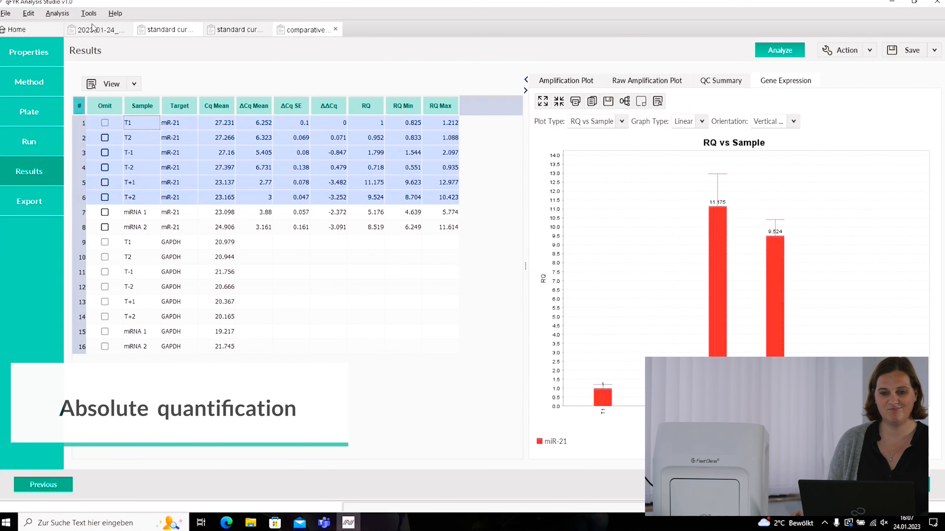
# - On the standard curve run, select all wells to plot Cq against quantity for targets 1, 2 and 3
pyautogui.click(169, 30)
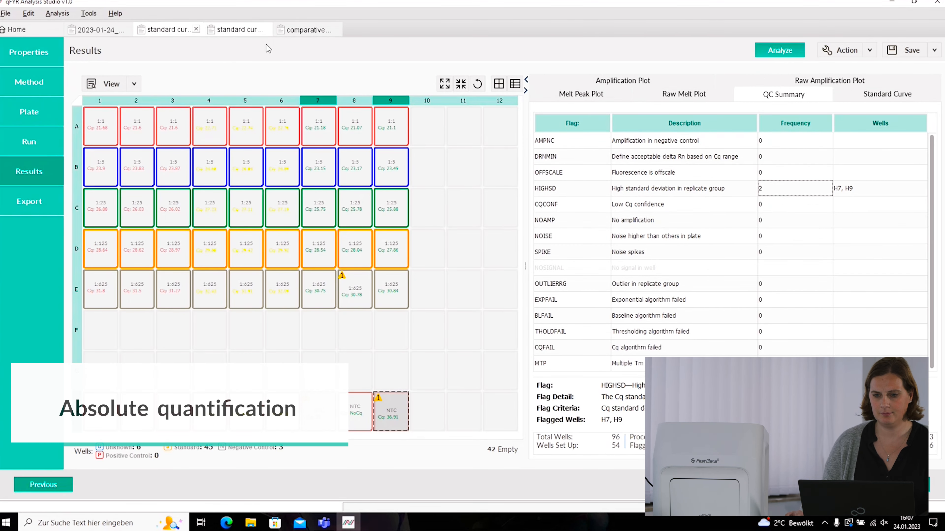
pyautogui.click(863, 98)
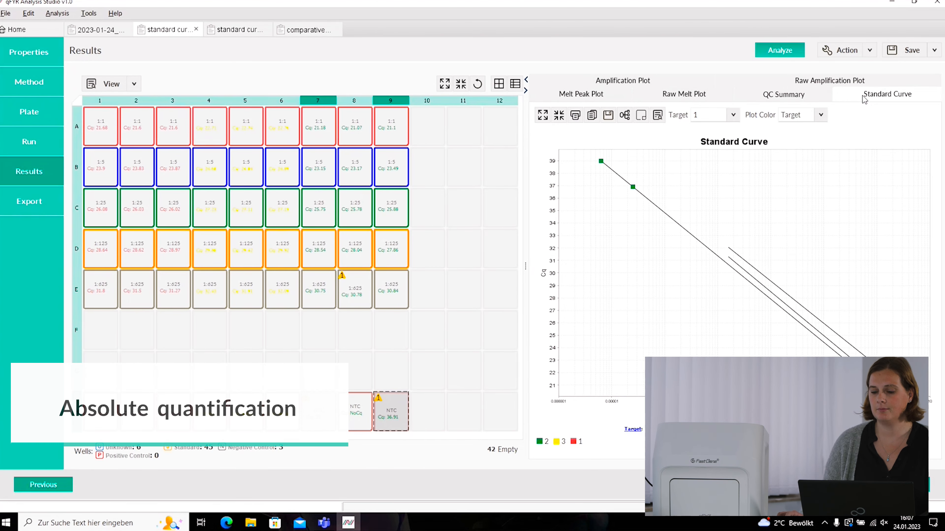
pyautogui.click(100, 247)
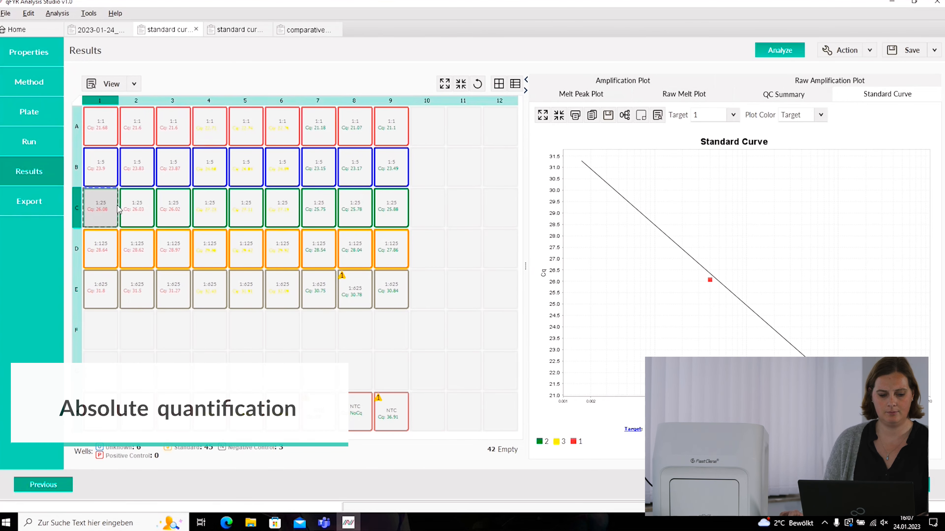
pyautogui.hotkey('ctrl', 'a')
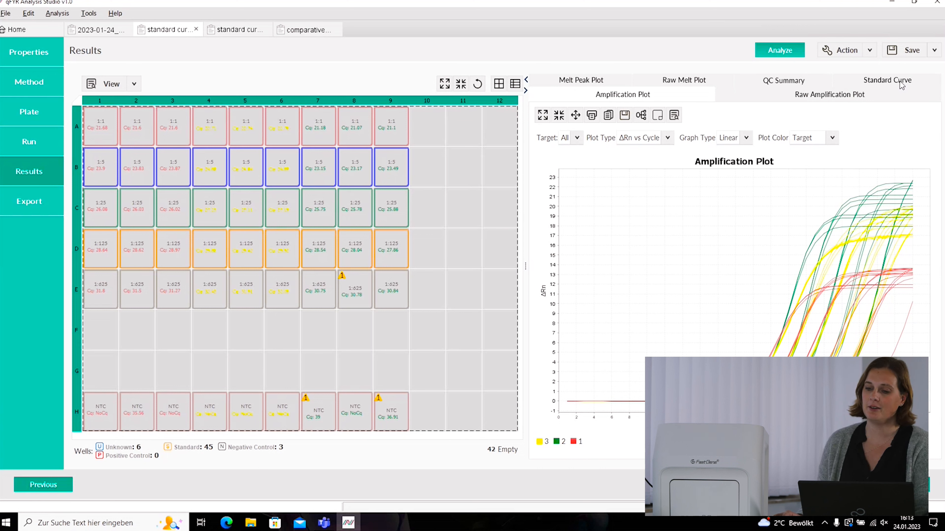
pyautogui.click(901, 85)
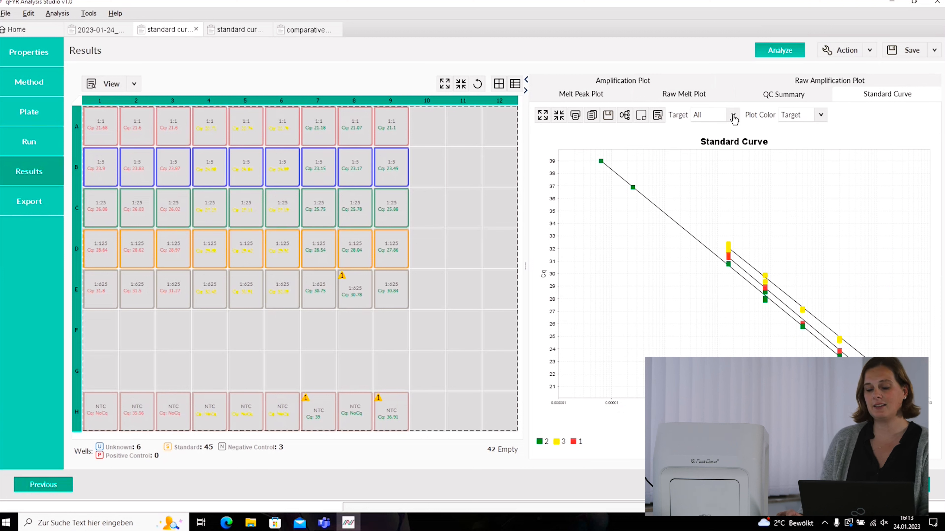
# - Set Target to 1 and Plot Color to Task (NTC, STANDARD, UNKNOWN) after trying Sample and Target
pyautogui.click(734, 119)
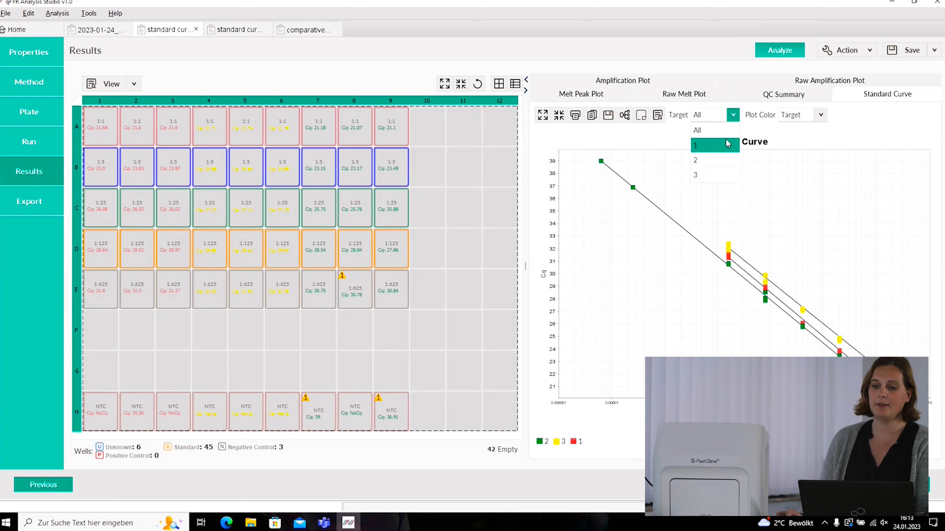
pyautogui.click(727, 146)
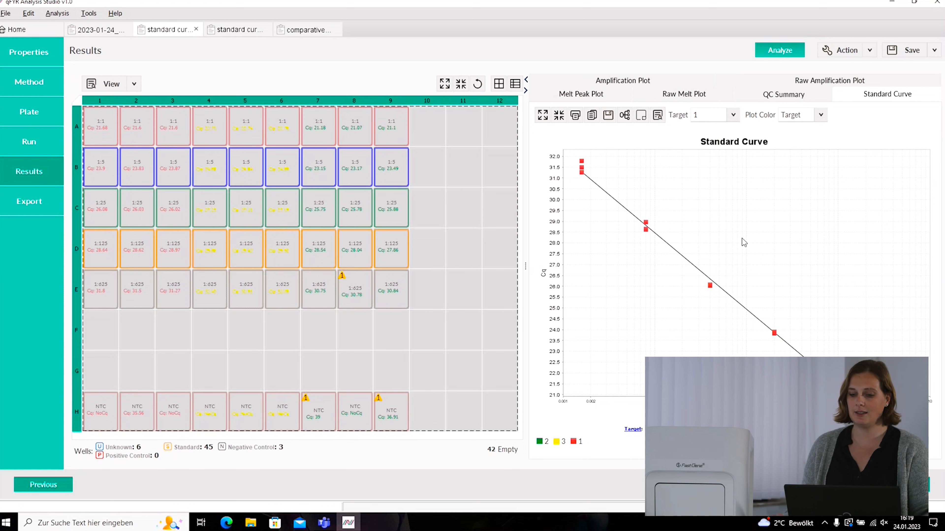
pyautogui.click(820, 116)
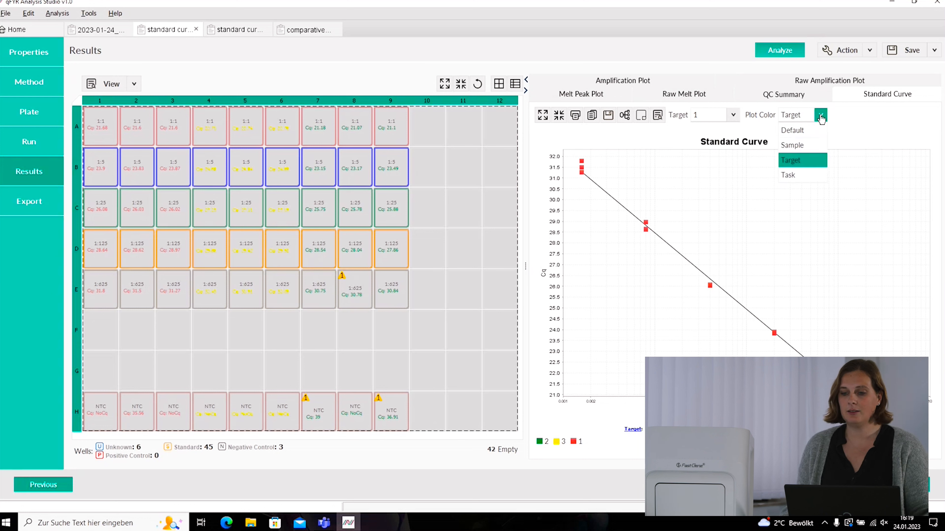
pyautogui.click(811, 149)
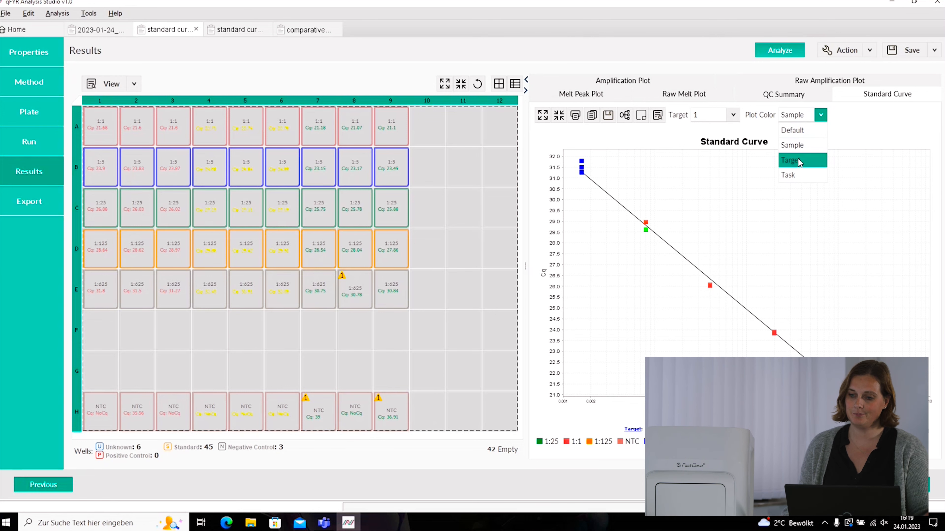
pyautogui.click(798, 160)
pyautogui.click(820, 114)
pyautogui.click(793, 175)
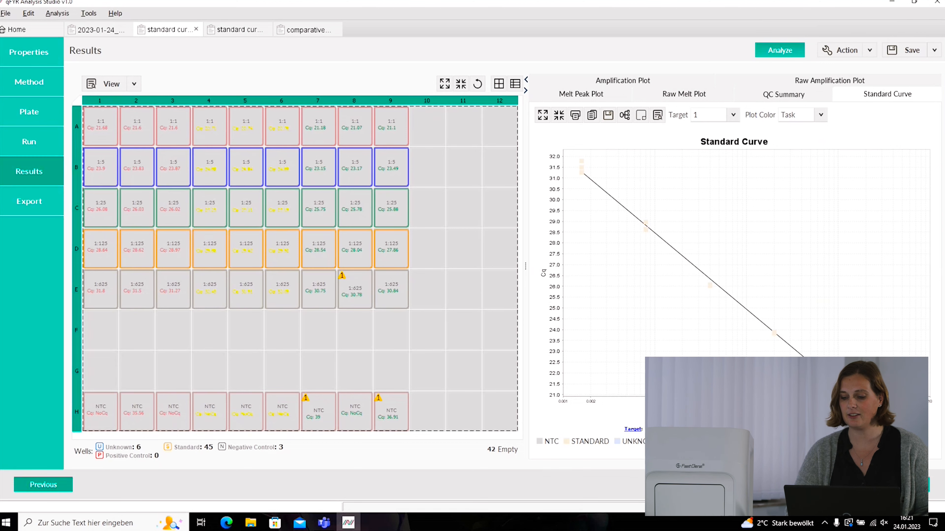
# - Keep the export format (*.xls) and file name 2023-01-12_113735, then open Customize
pyautogui.click(29, 201)
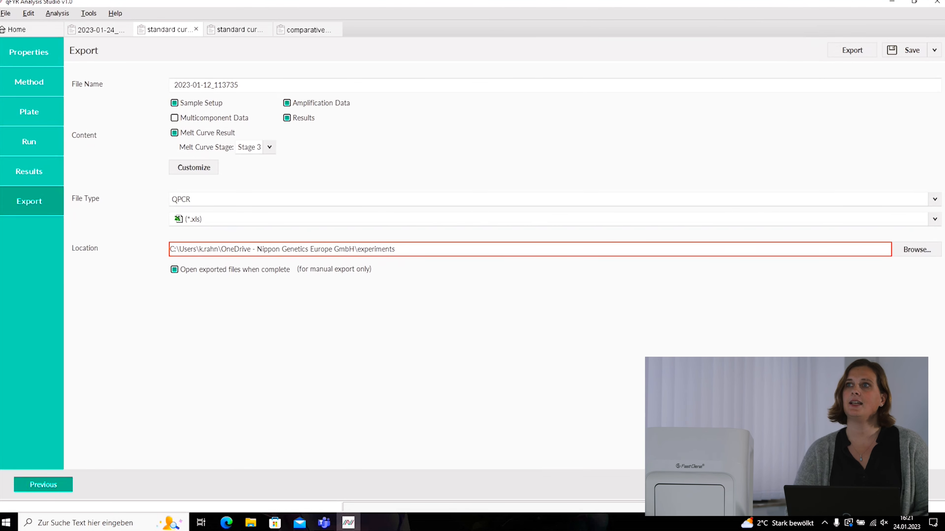
pyautogui.click(337, 222)
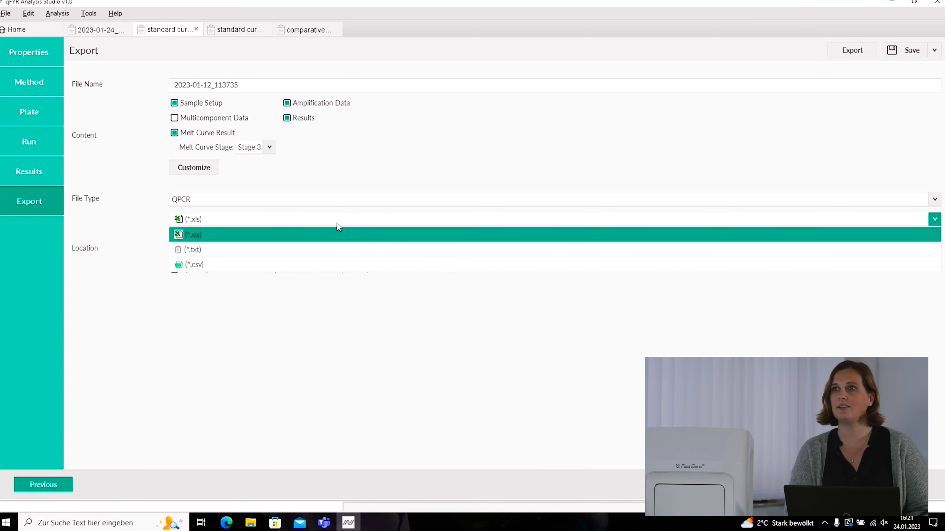
pyautogui.click(336, 223)
pyautogui.doubleClick(246, 85)
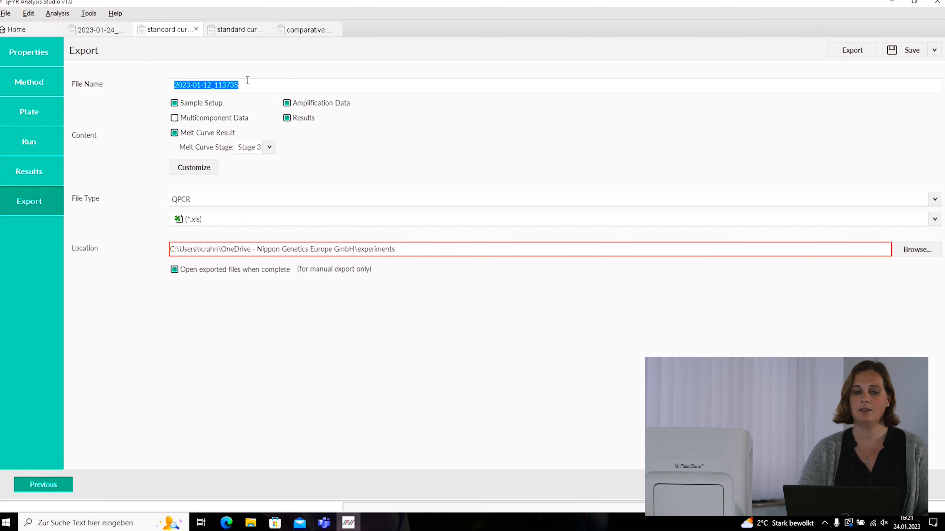
pyautogui.click(247, 85)
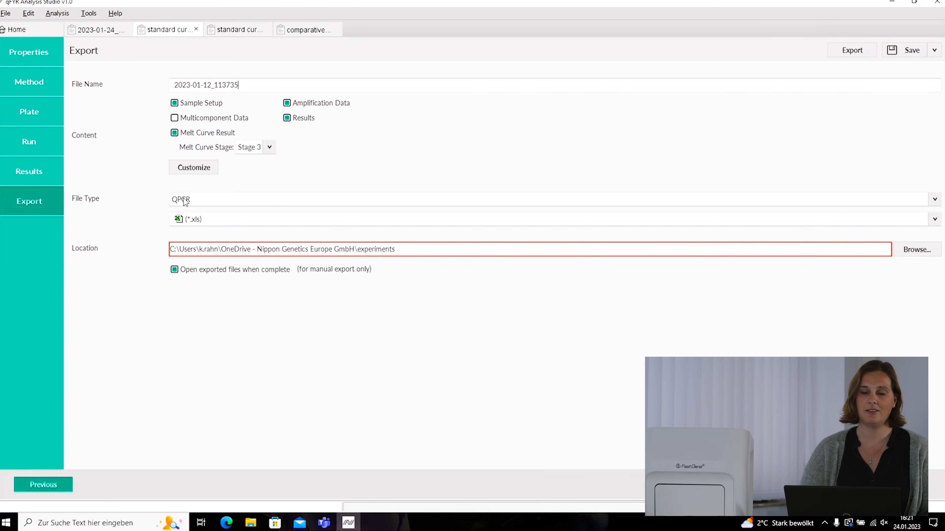
pyautogui.click(198, 169)
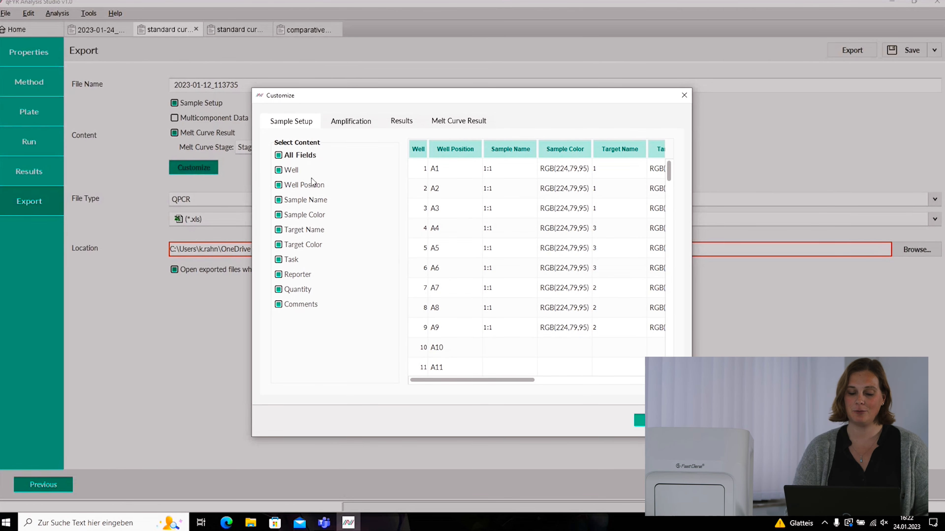
# - Browse the Sample Setup field table in the Customize dialog, then close it
pyautogui.click(502, 167)
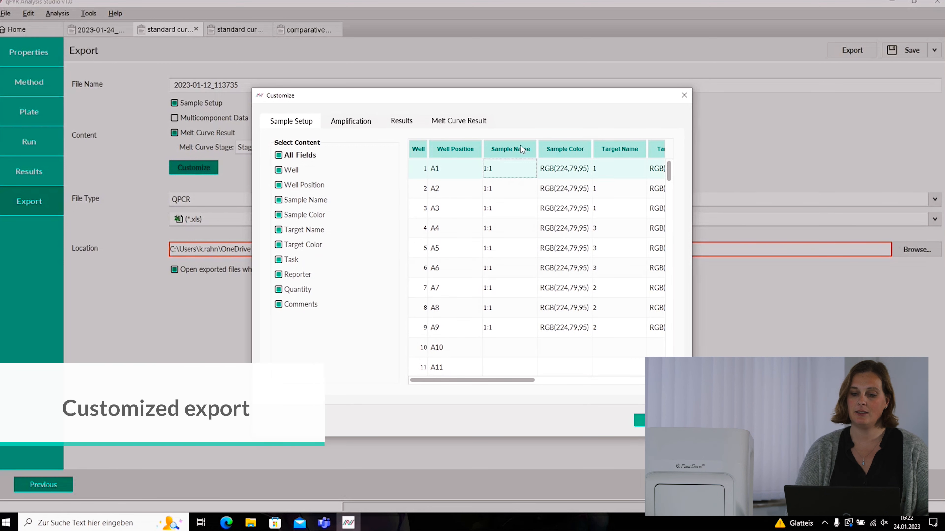
pyautogui.moveTo(519, 374); pyautogui.dragTo(553, 390)
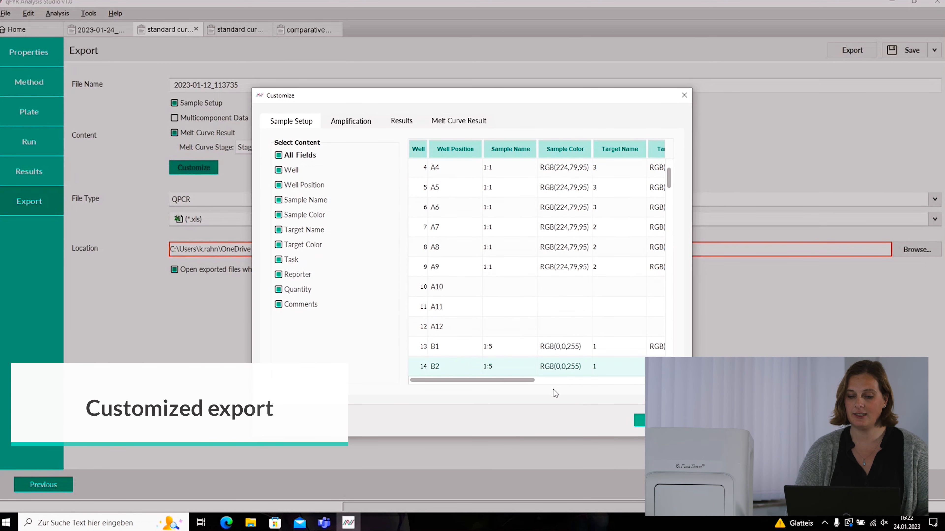
pyautogui.click(683, 95)
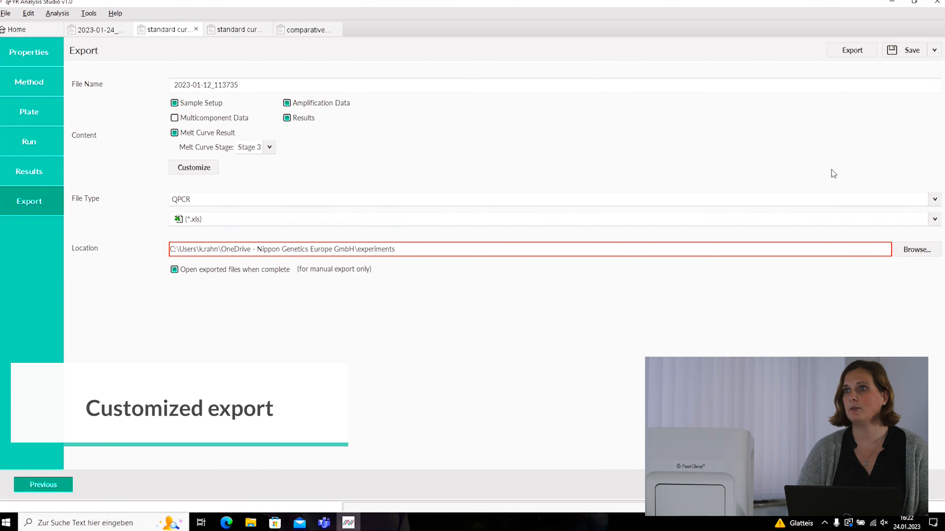
# - Export the experiment to the desktop as 2023-01-12_113735.xls, confirming Yes to proceed
pyautogui.tripleClick(404, 252)
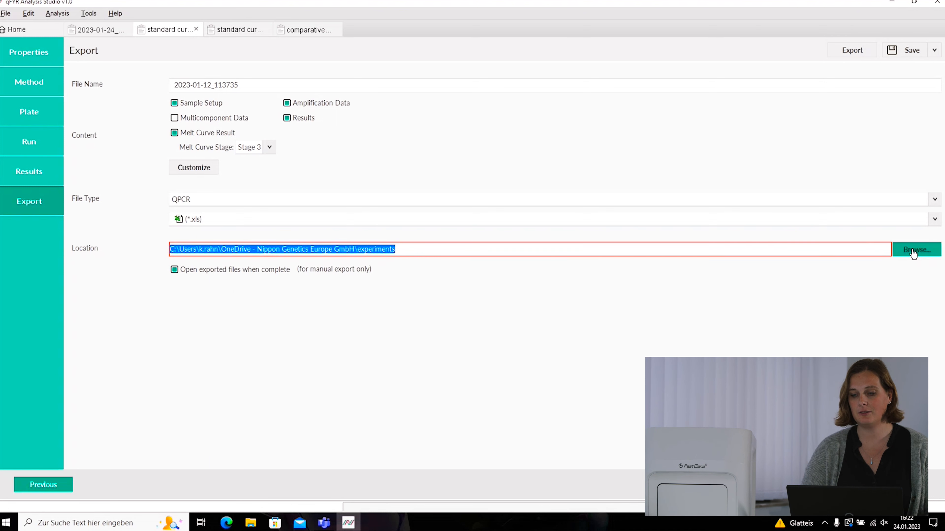
pyautogui.click(611, 249)
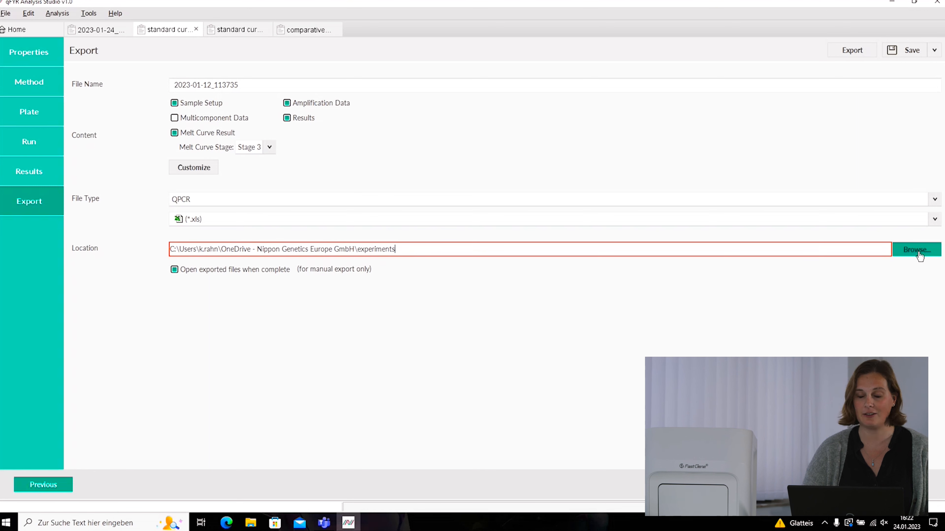
pyautogui.click(852, 52)
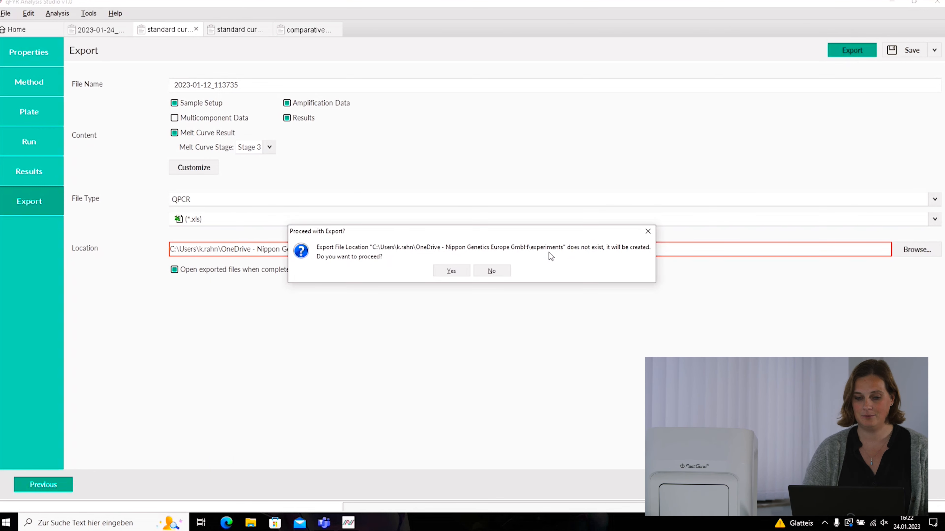
pyautogui.click(451, 271)
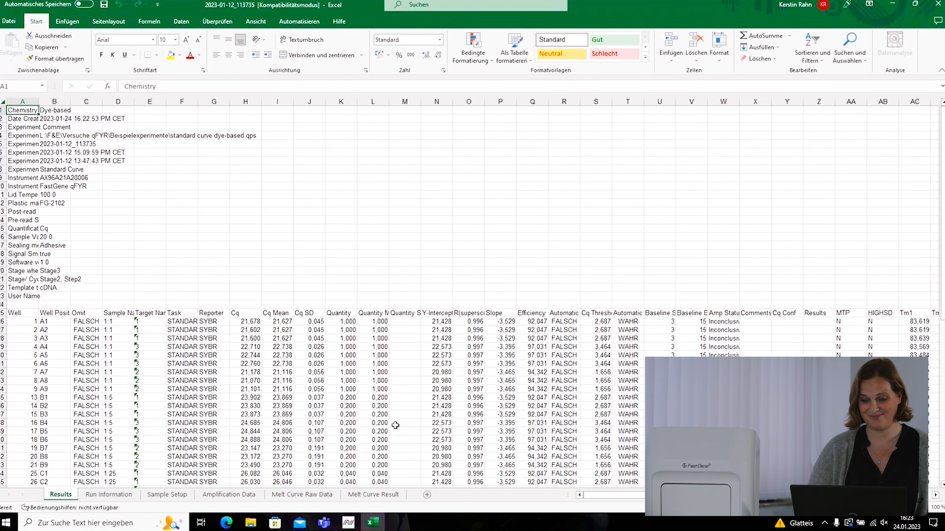
# - Browse the Run Information, Sample Setup, Amplification Data and Melt Curve Raw Data sheets, then close Excel
pyautogui.click(320, 252)
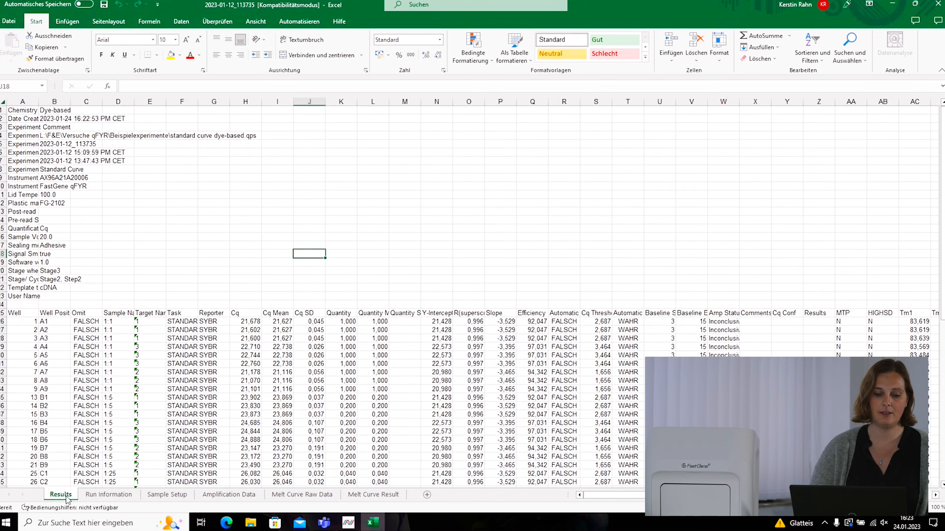
pyautogui.click(123, 498)
pyautogui.click(176, 497)
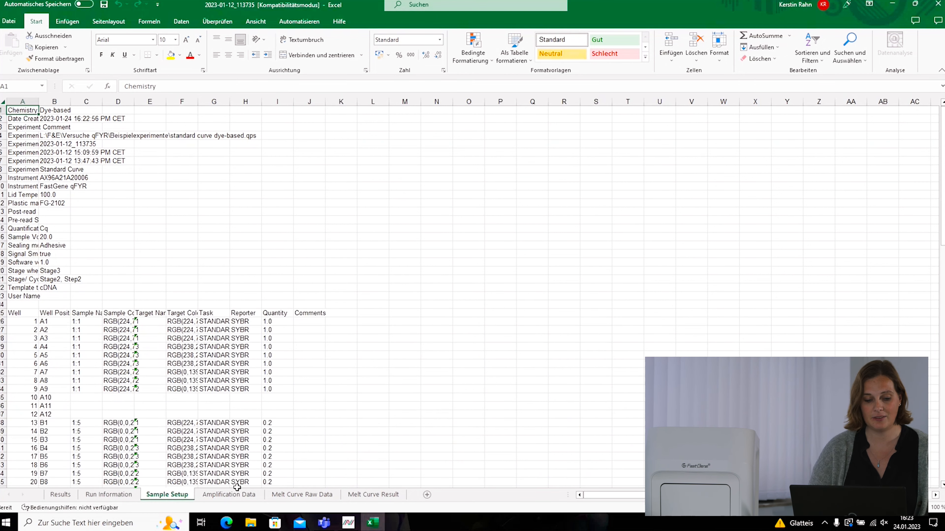
pyautogui.click(237, 498)
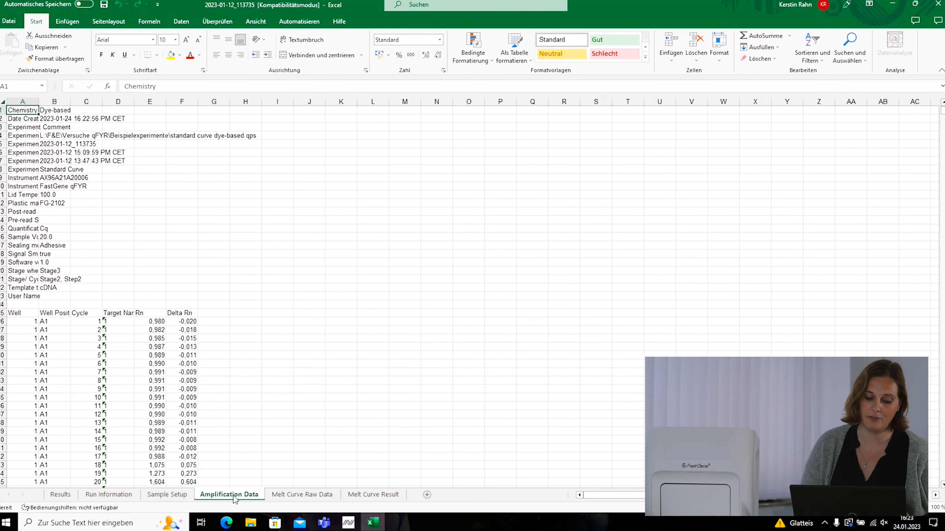
pyautogui.click(321, 497)
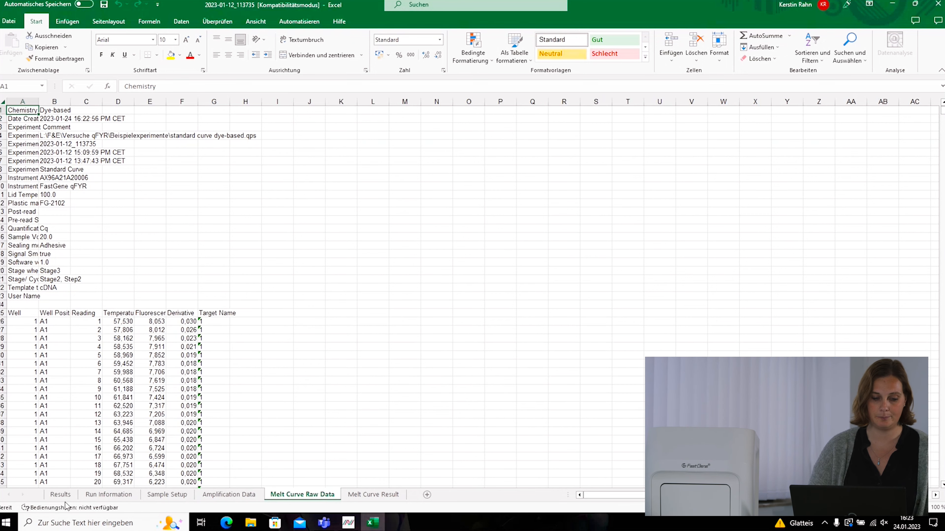
pyautogui.click(61, 495)
pyautogui.click(937, 5)
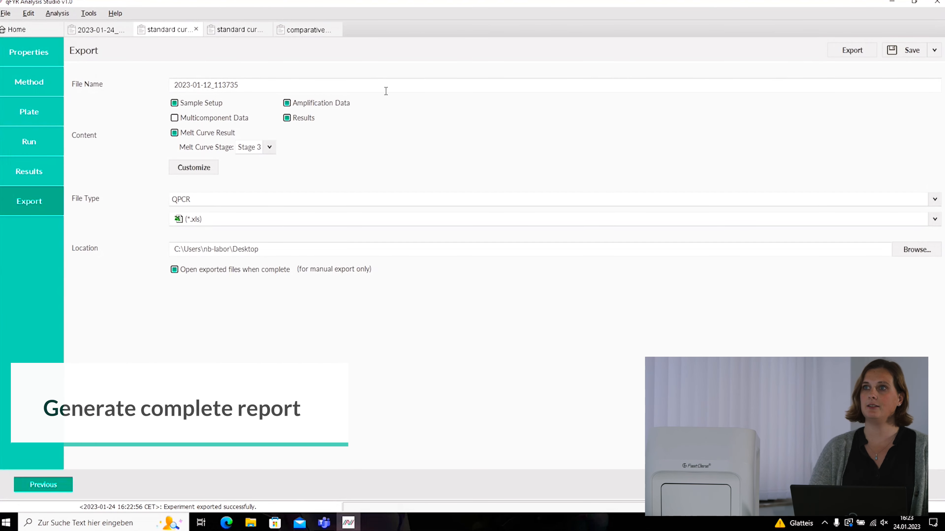
# - Print the report with Select All sections to preview the 23-page Experiment Results Report
pyautogui.click(7, 13)
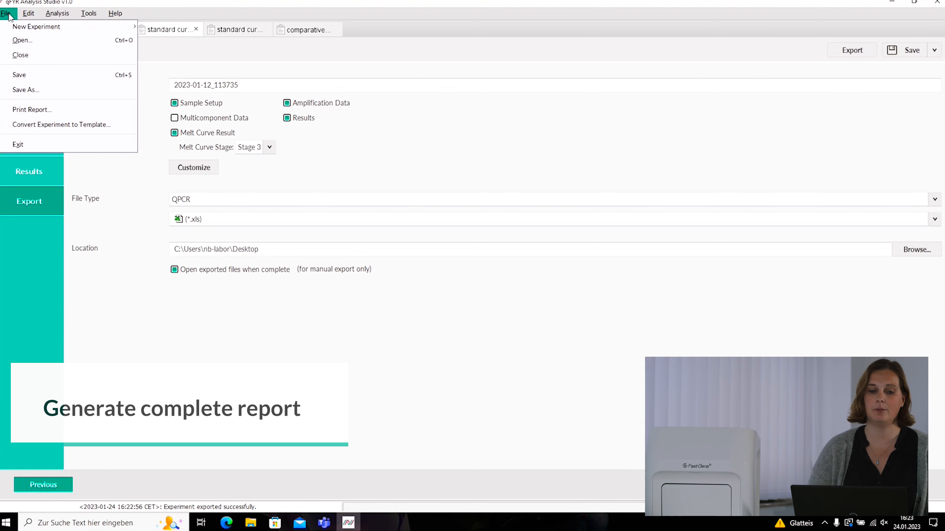
pyautogui.click(20, 110)
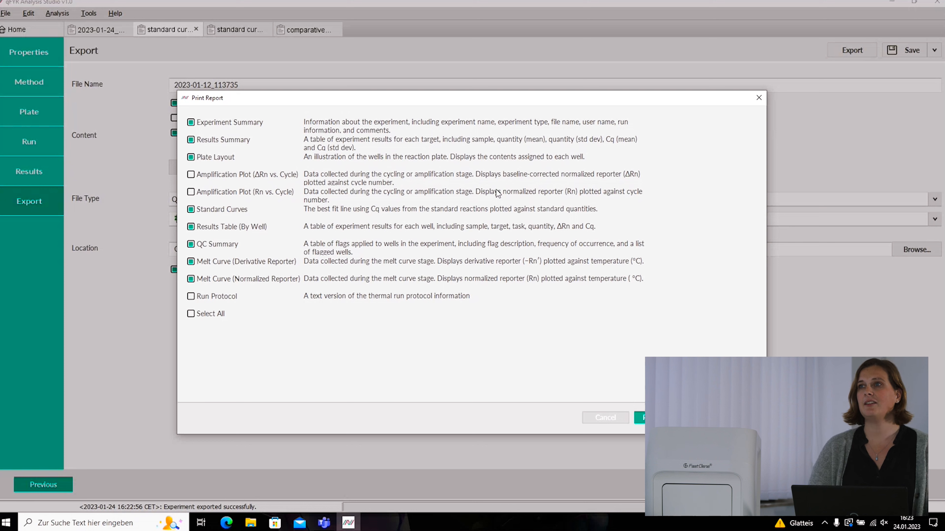
pyautogui.click(191, 314)
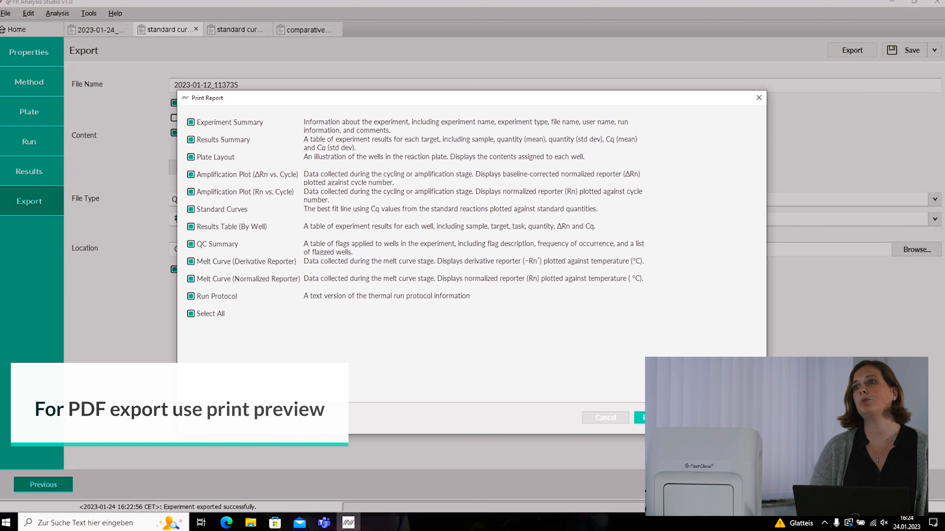
pyautogui.click(662, 417)
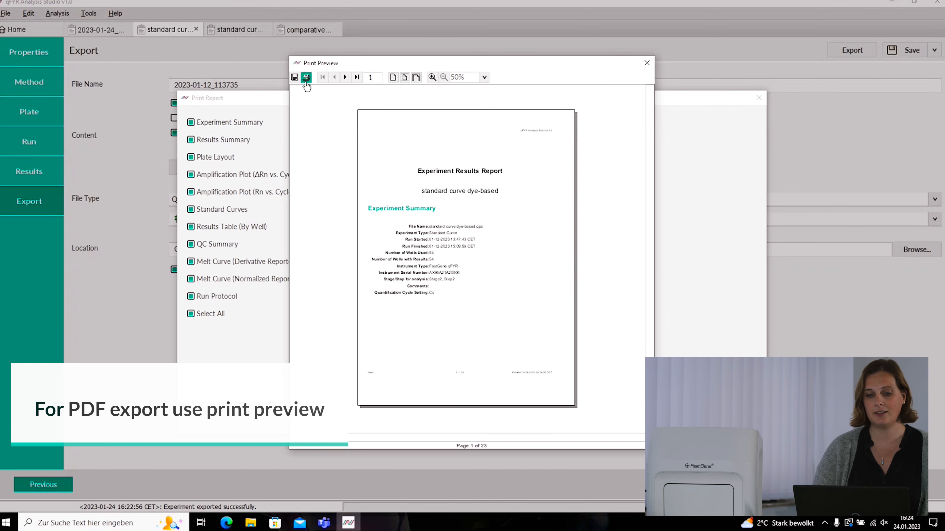
# - Cancel the PDF save and the Drucken dialog, then close the Print Preview
pyautogui.click(294, 77)
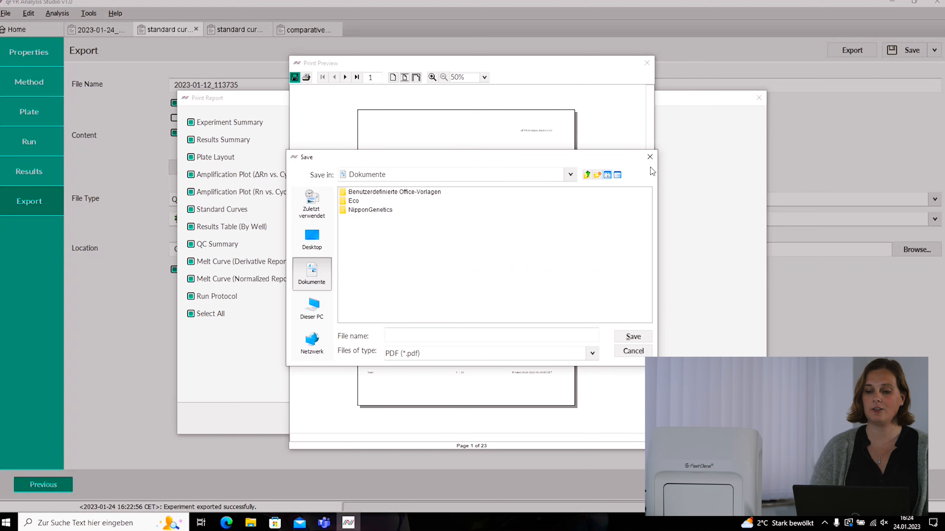
pyautogui.click(650, 156)
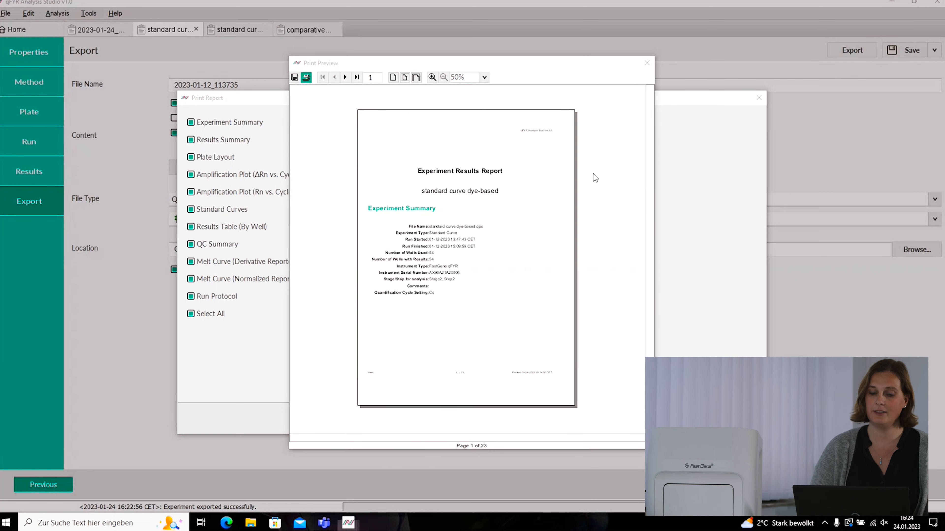
pyautogui.click(306, 77)
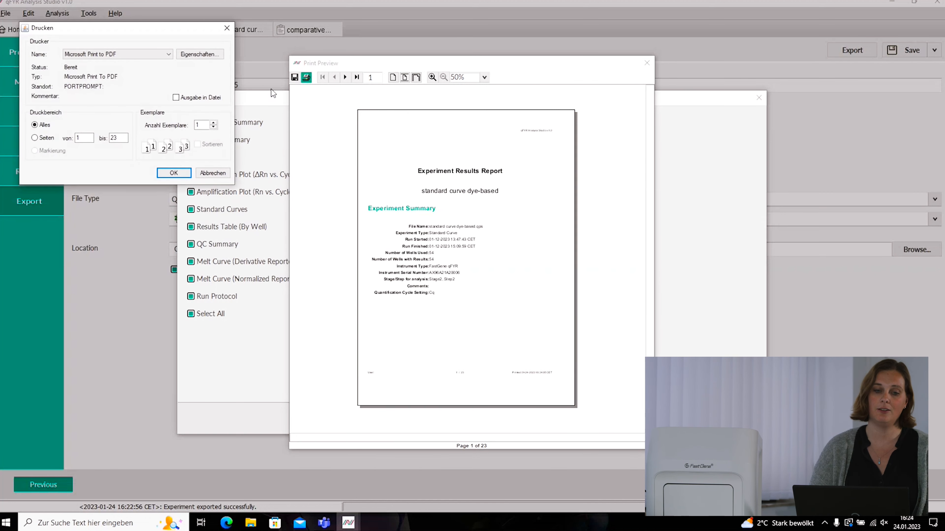
pyautogui.click(231, 28)
pyautogui.click(647, 63)
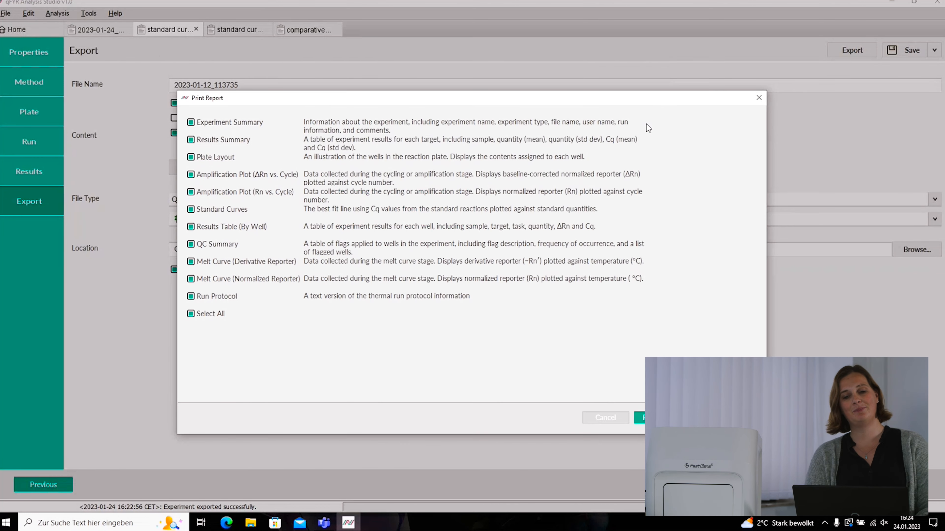